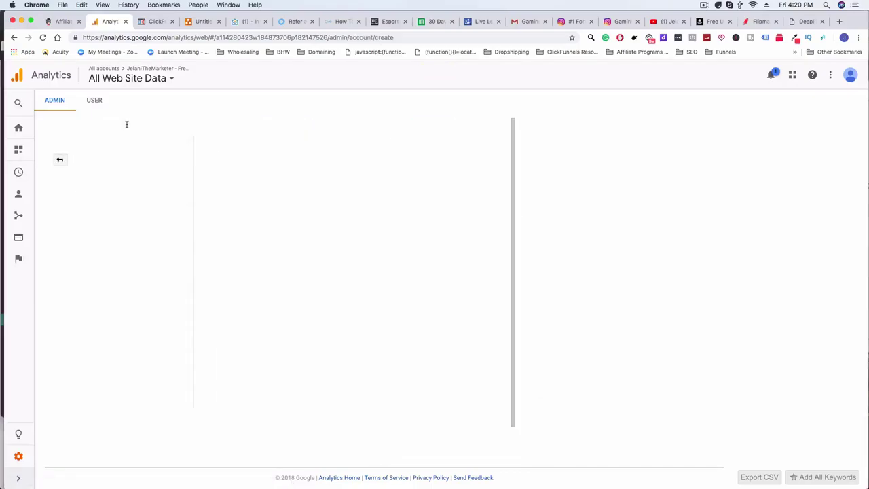
Enter GamingJunkys as both the account name and the website name for the new Analytics account
left_click(125, 228)
type("GamingJunkys")
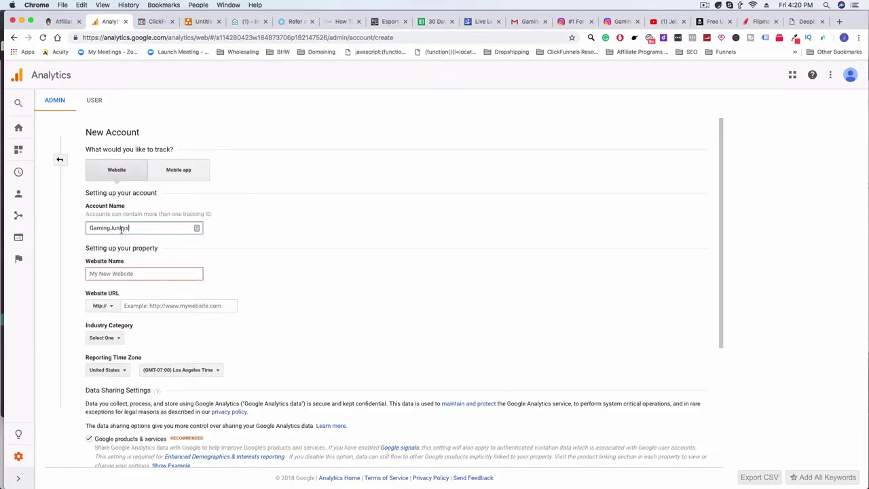
left_click(117, 273)
type("GamingJ")
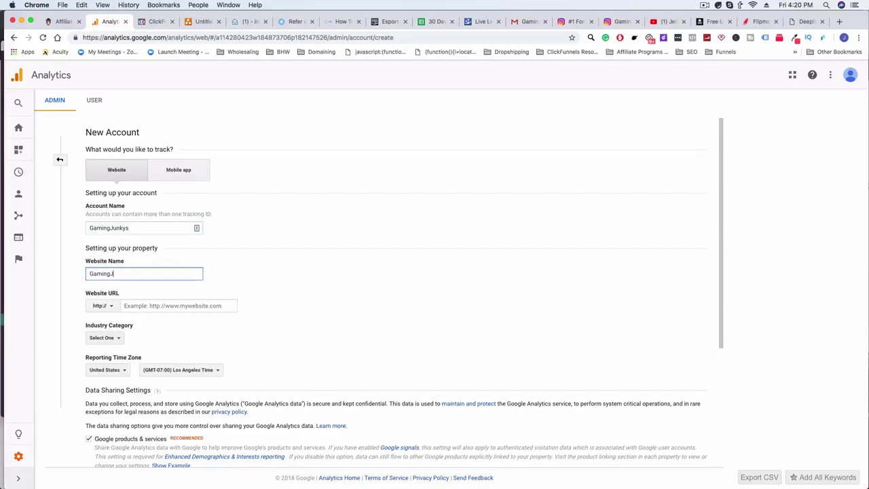
left_click(161, 303)
left_click(105, 307)
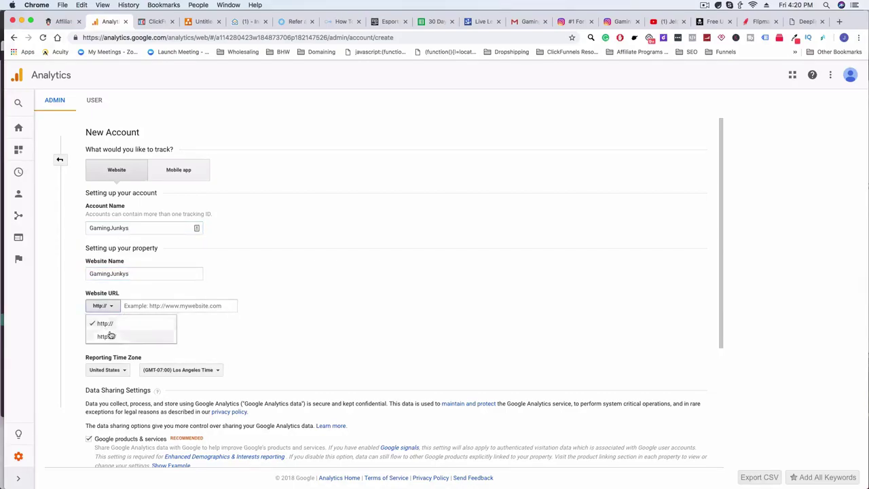
left_click(110, 333)
left_click(160, 305)
type("gamingjunkys.com")
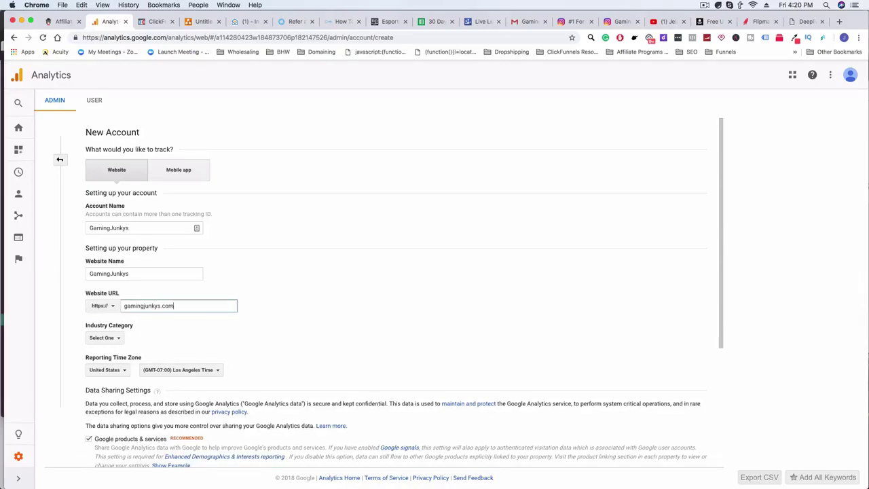
Set the industry category to Online Communities and the reporting time zone to (GMT-04:00) New York Time
left_click(104, 338)
scroll(129, 278, "down", 5)
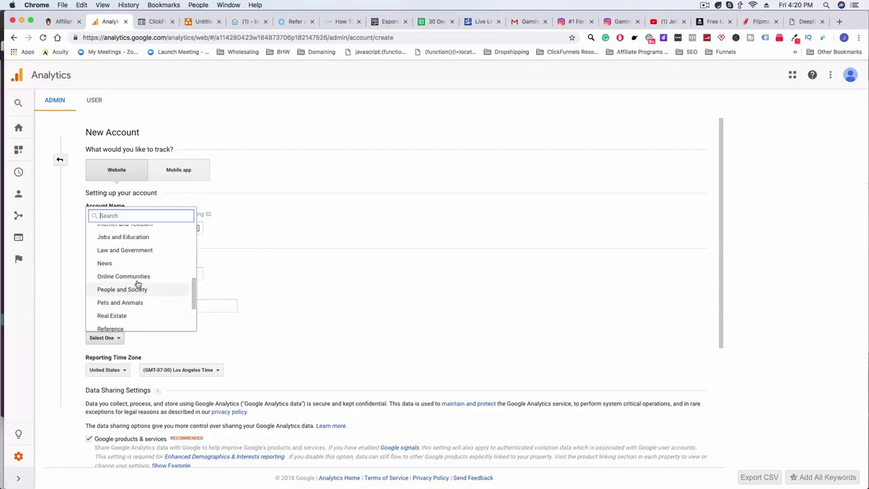
left_click(136, 276)
scroll(271, 343, "down", 3)
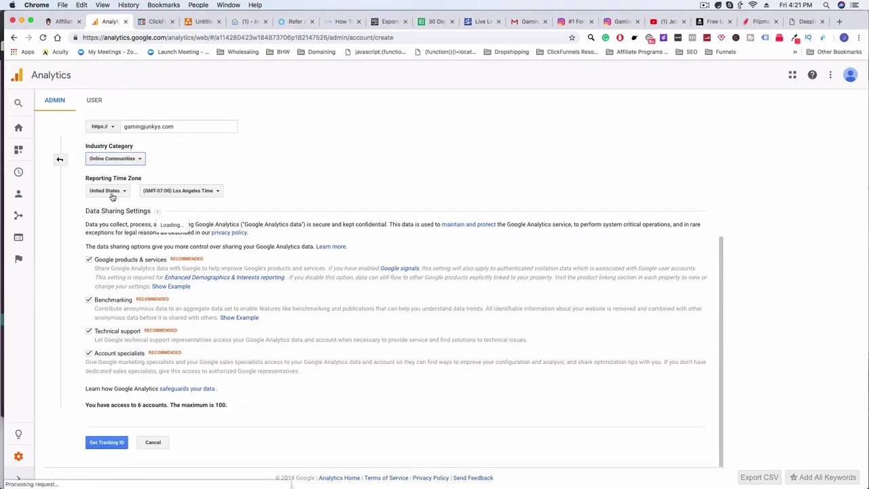
left_click(177, 192)
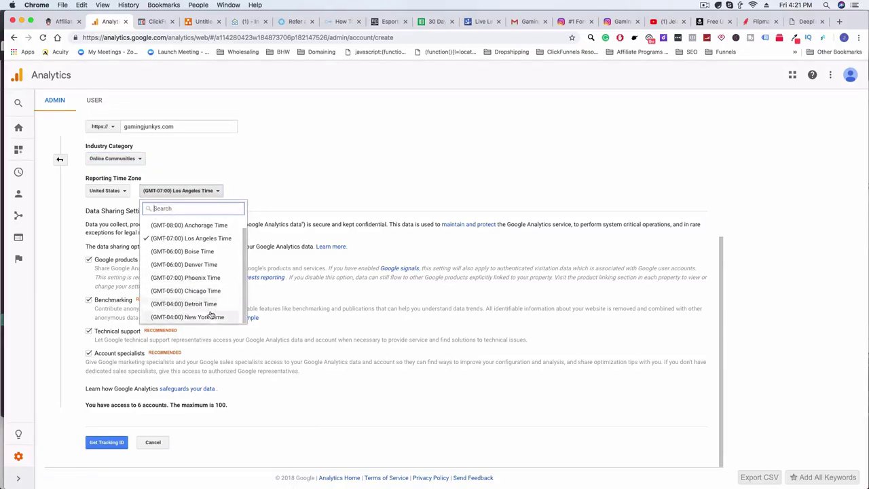
left_click(209, 316)
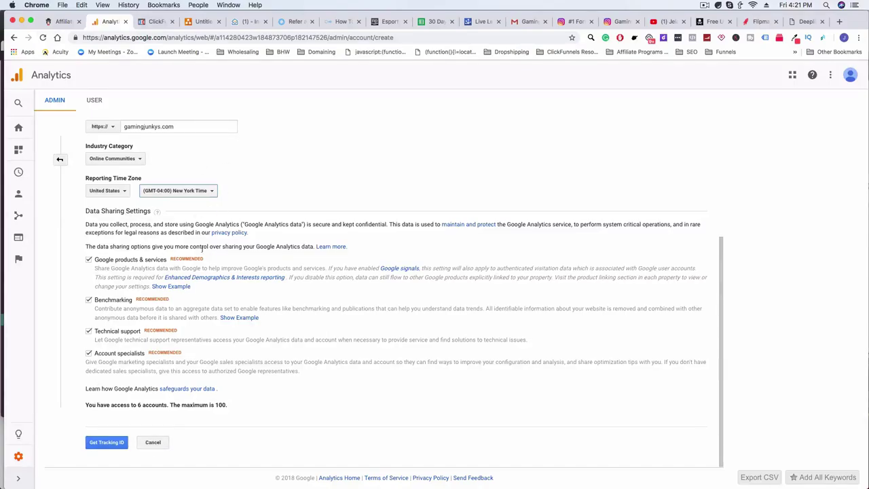
Request the tracking ID and accept the terms of service, including the GDPR data processing and Controller-Controller data protection terms
left_click(107, 444)
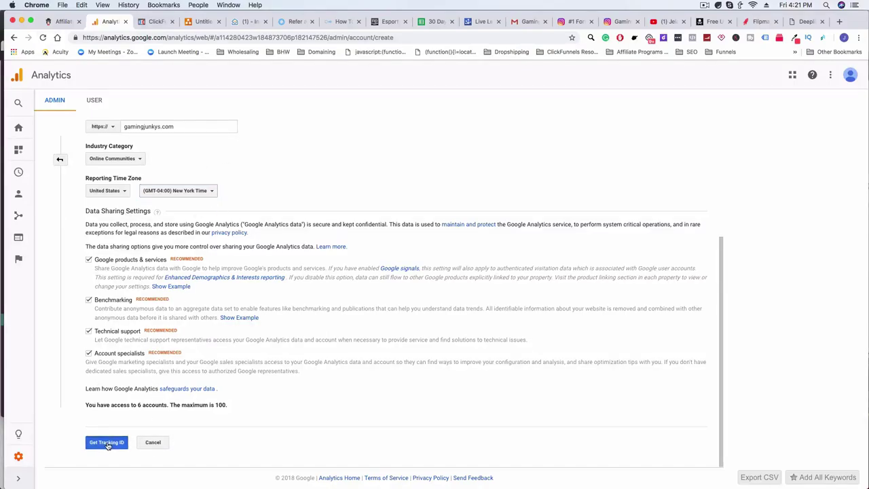
left_click(325, 235)
scroll(392, 346, "down", 1)
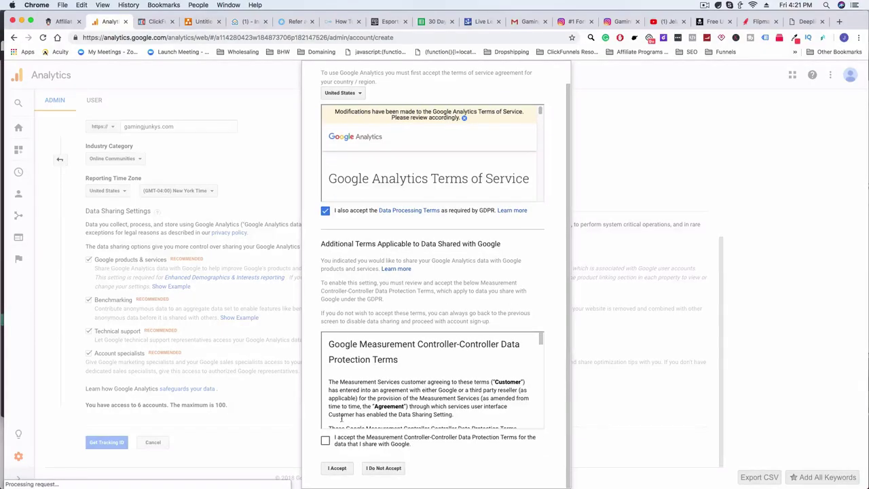
left_click(325, 440)
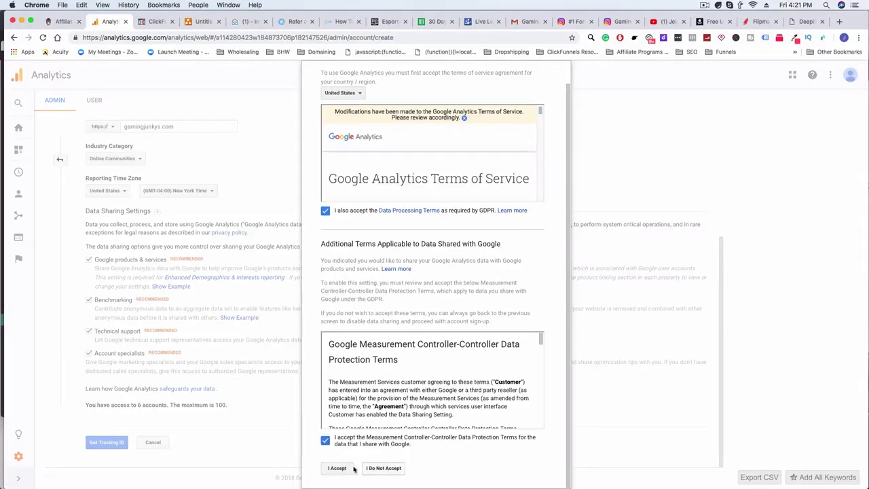
left_click(337, 468)
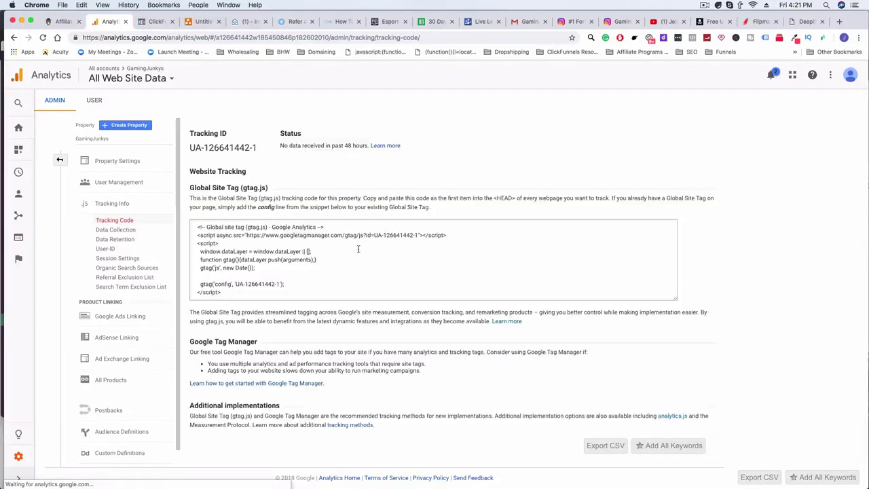
Copy the entire Global Site Tag (gtag.js) snippet for the GamingJunkys property
left_click_drag(230, 292, 195, 226)
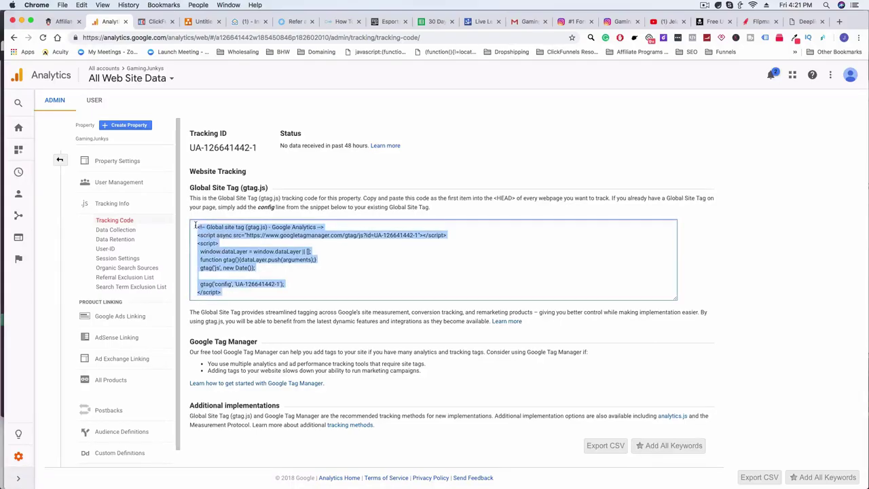
right_click(217, 236)
left_click(228, 249)
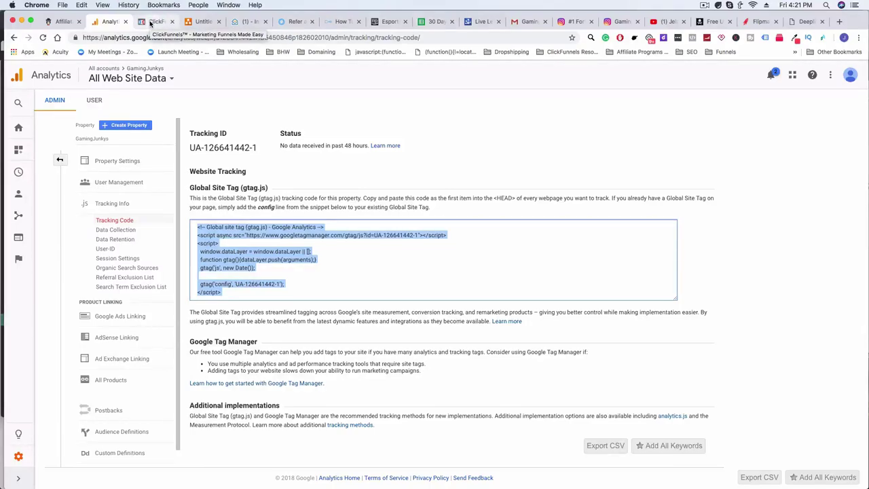
left_click(151, 23)
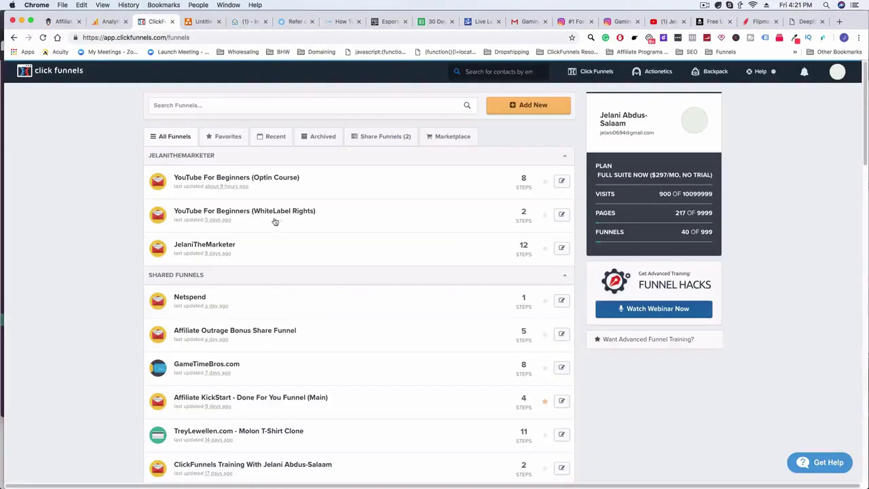
left_click(106, 22)
right_click(252, 232)
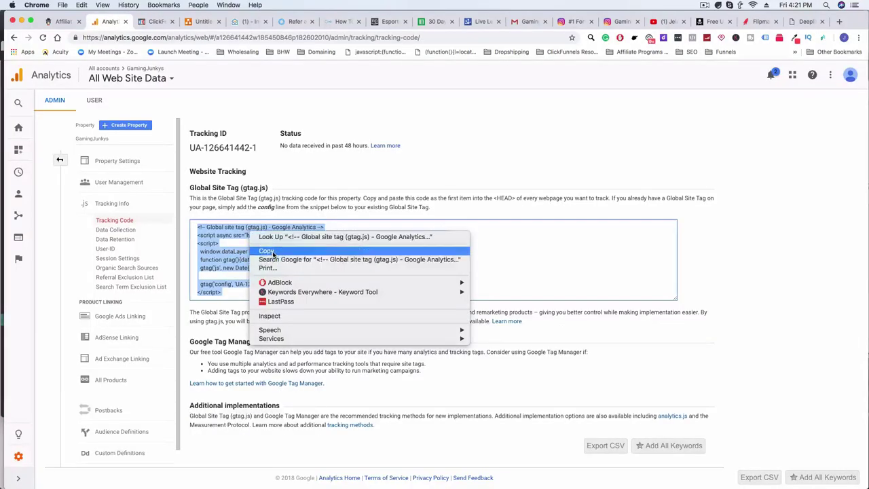
left_click(266, 251)
Switch to ClickFunnels and open the settings of the GamingJunkys Contest funnel
left_click(150, 21)
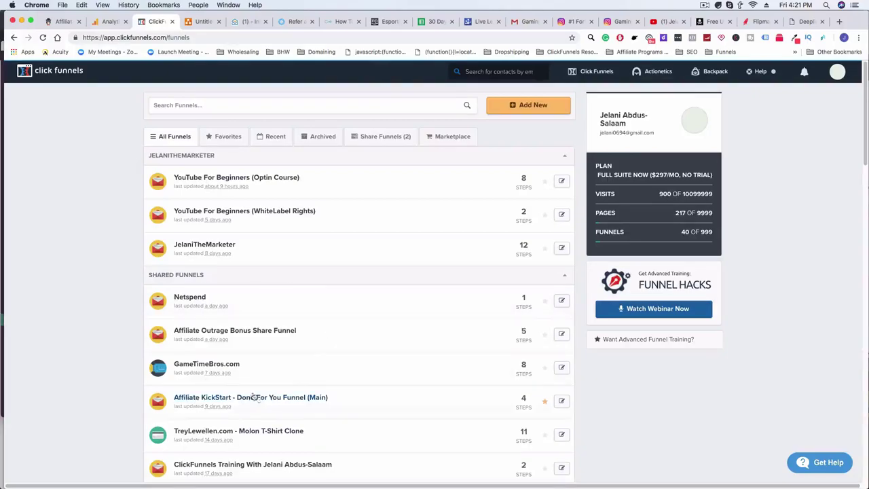
scroll(312, 371, "down", 5)
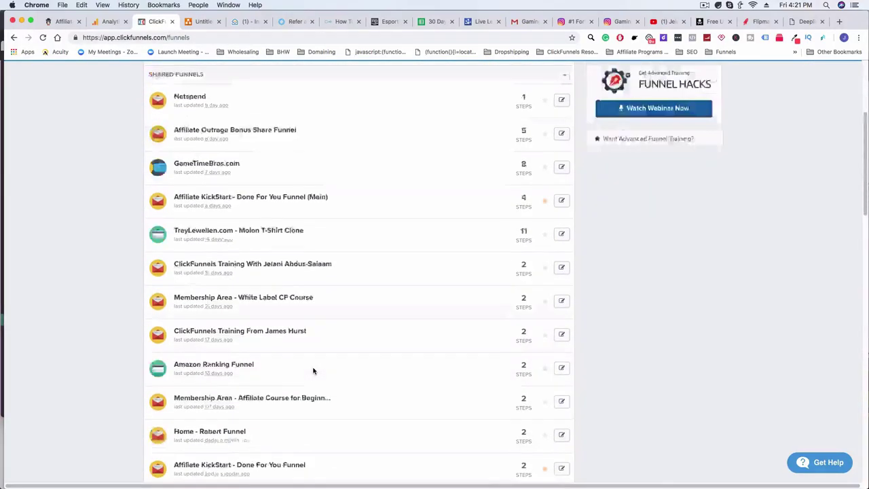
scroll(313, 371, "down", 10)
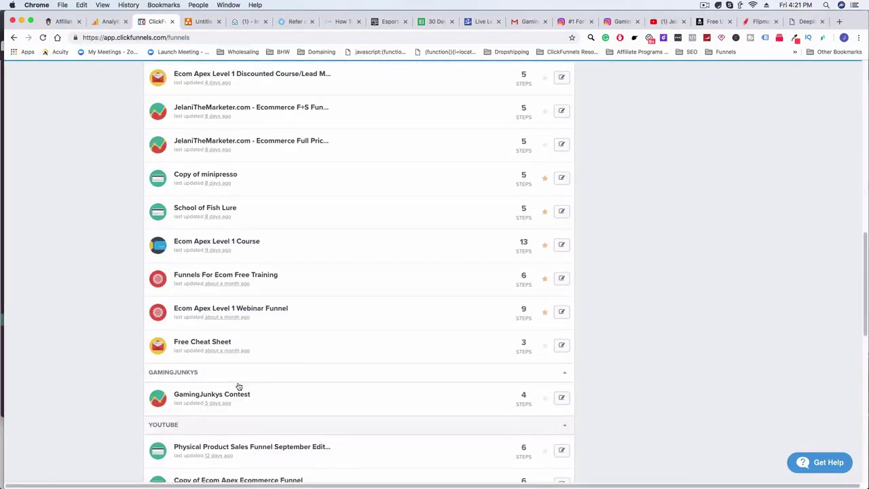
left_click(224, 395)
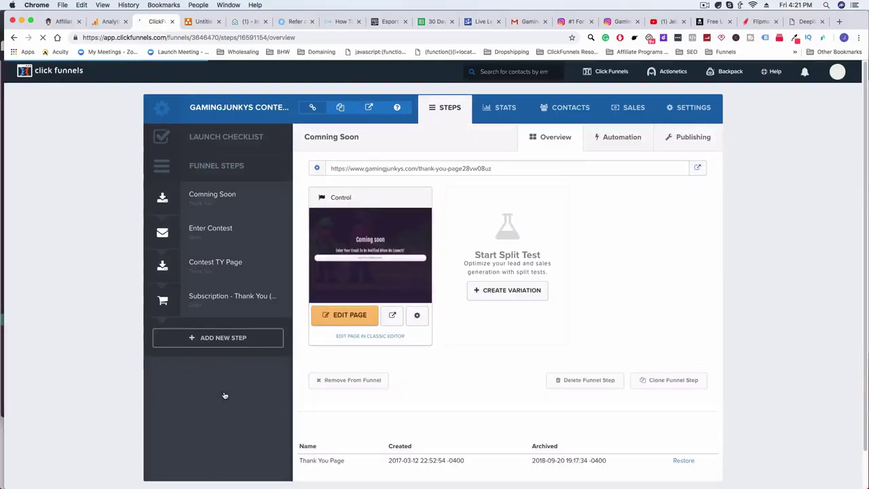
left_click(692, 109)
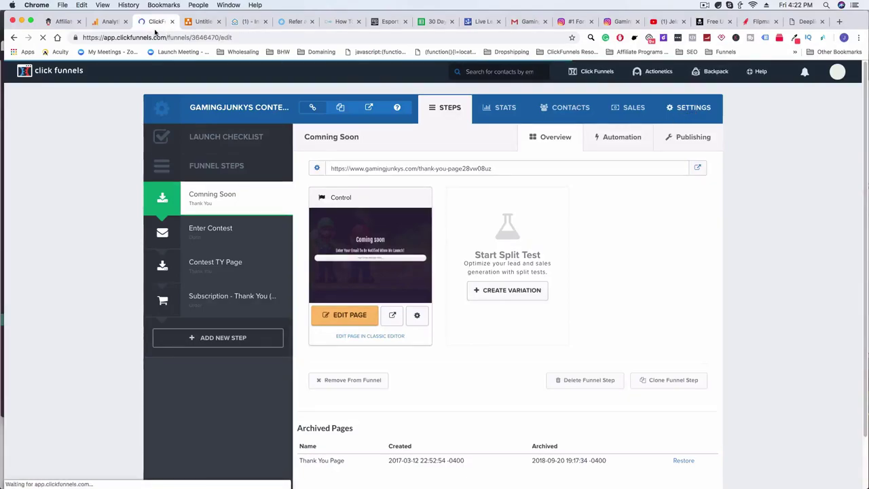
left_click(108, 21)
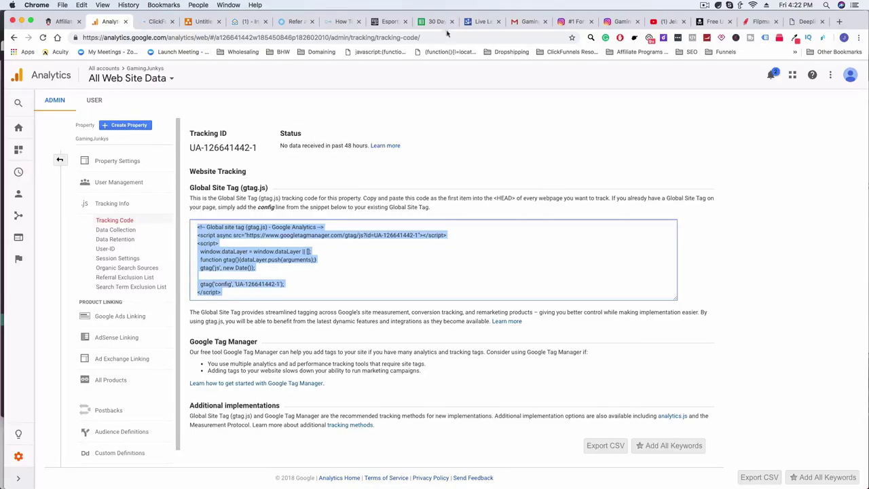
left_click(151, 21)
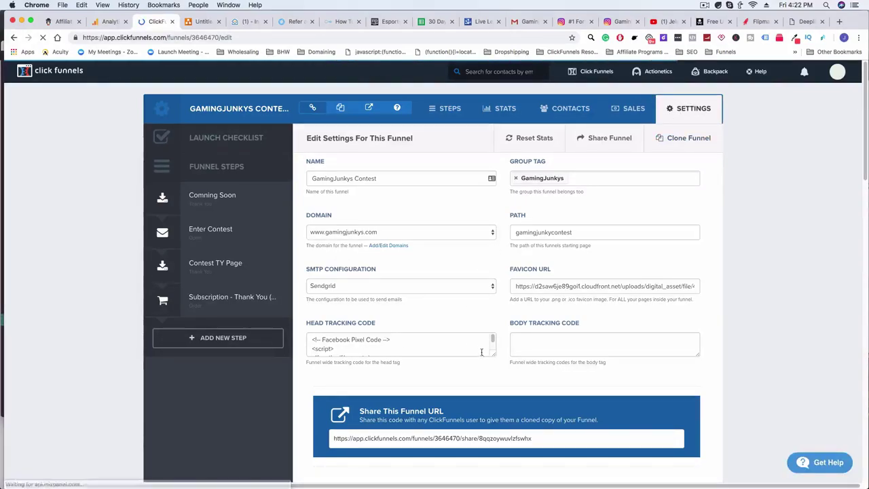
Enlarge the Head Tracking Code box and insert three blank lines above the Facebook Pixel code
left_click_drag(493, 354, 493, 358)
left_click_drag(492, 394, 493, 435)
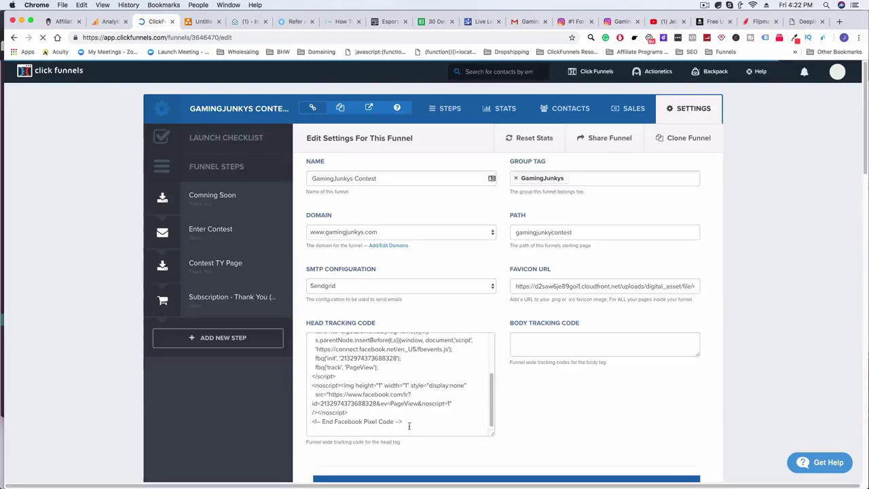
scroll(408, 426, "up", 3)
scroll(352, 372, "up", 5)
left_click(311, 339)
key("Return")
key("Return")
key("Return")
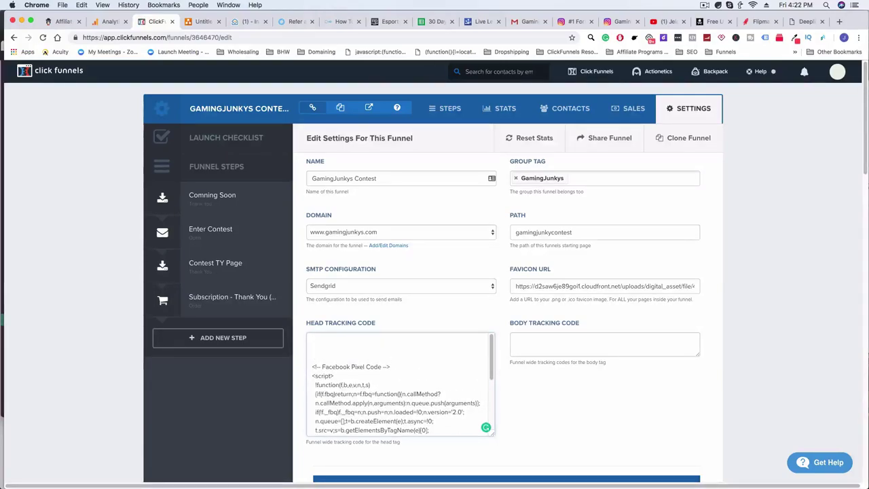
Paste the copied Google Analytics tag above the Facebook Pixel code and remove the blank line before it
key("super+v")
scroll(370, 397, "up", 3)
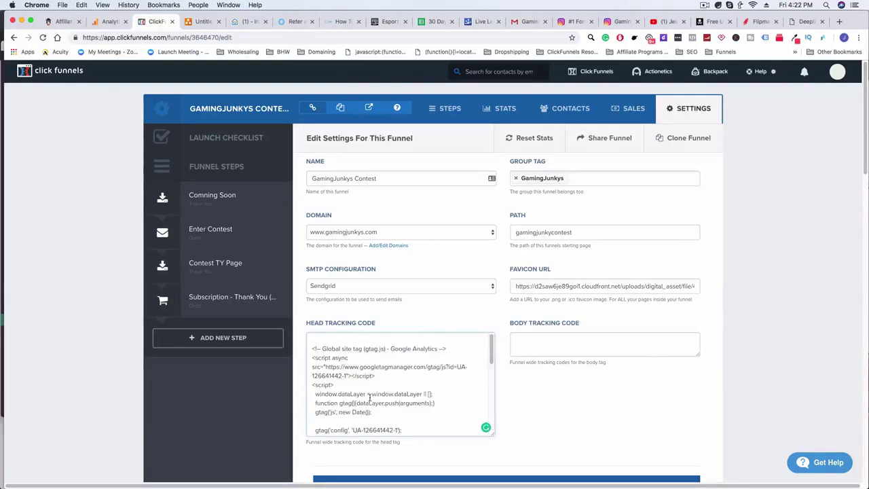
left_click(311, 348)
key("BackSpace")
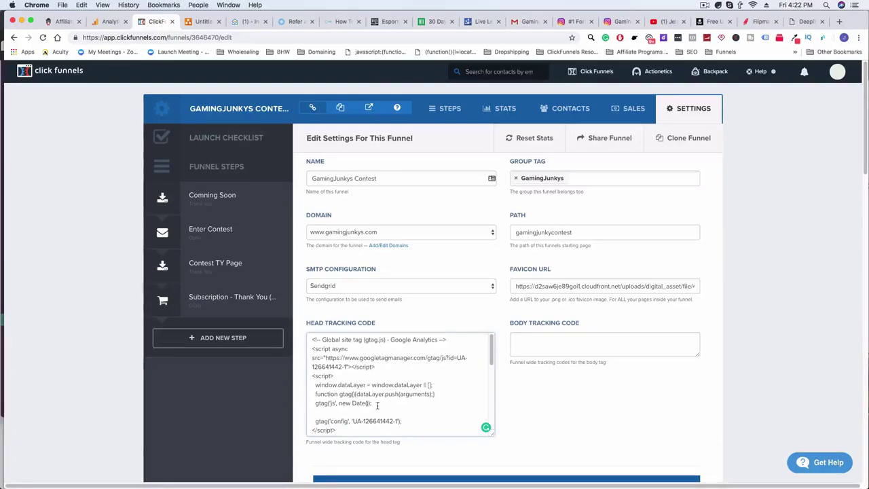
Save and update the funnel settings with the new head tracking code
scroll(375, 403, "down", 1)
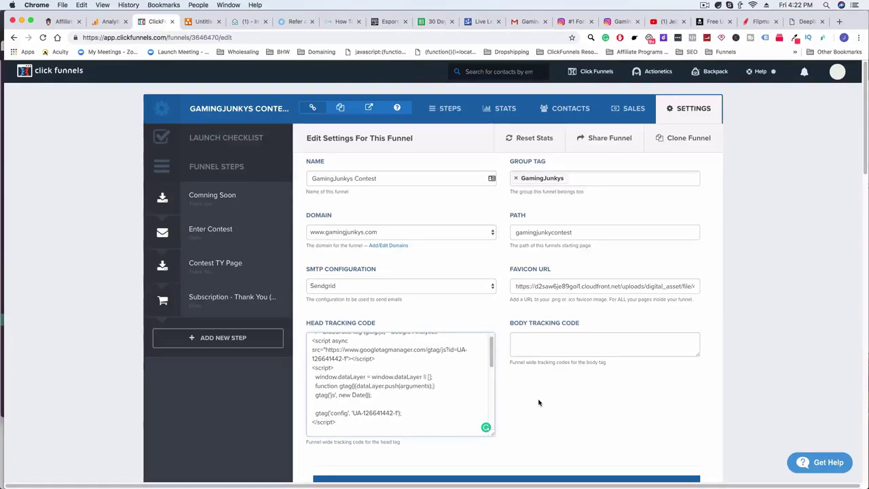
scroll(538, 402, "down", 20)
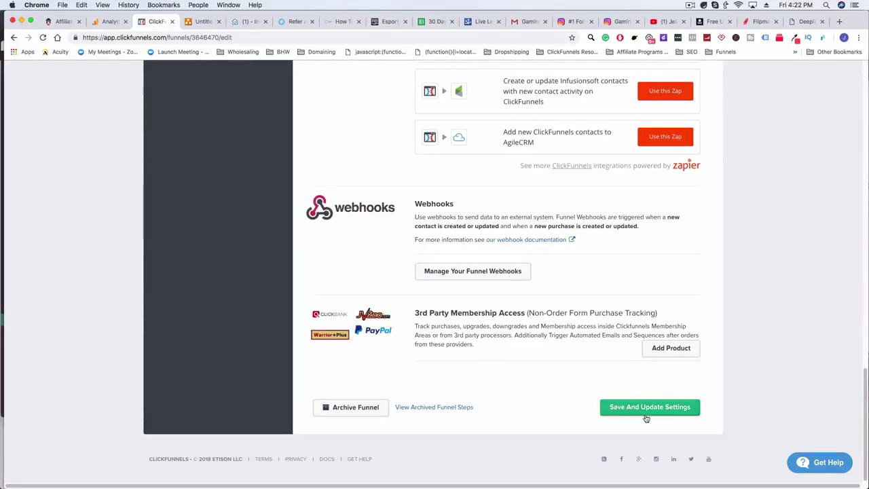
left_click(632, 413)
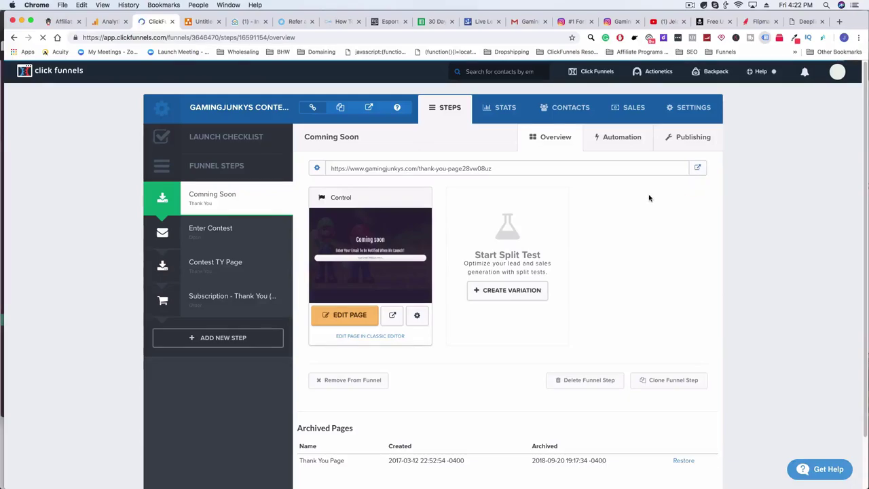
Open the live Comning Soon page, enable Google Tag Assistant, reload the page, and check the tag analysis results
left_click(696, 170)
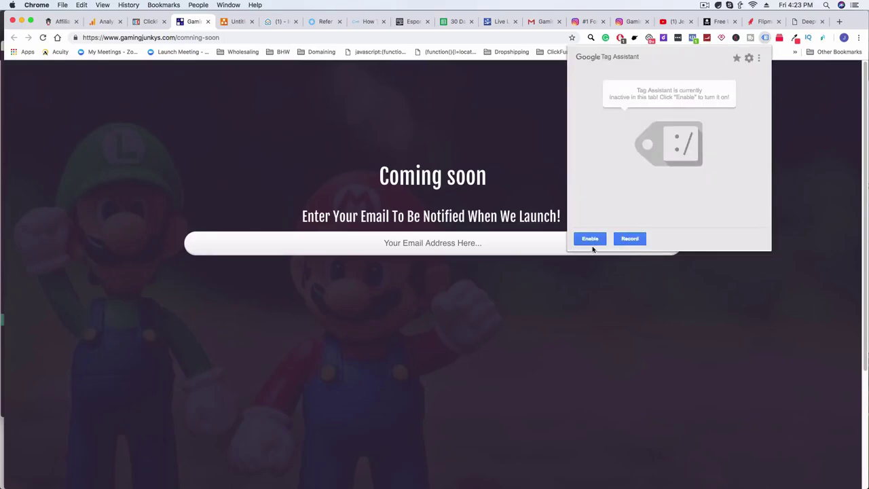
left_click(591, 239)
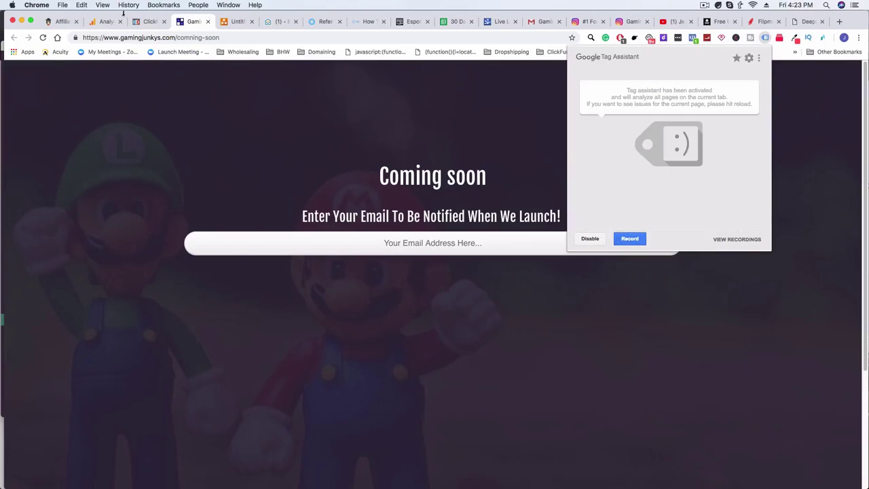
left_click(43, 38)
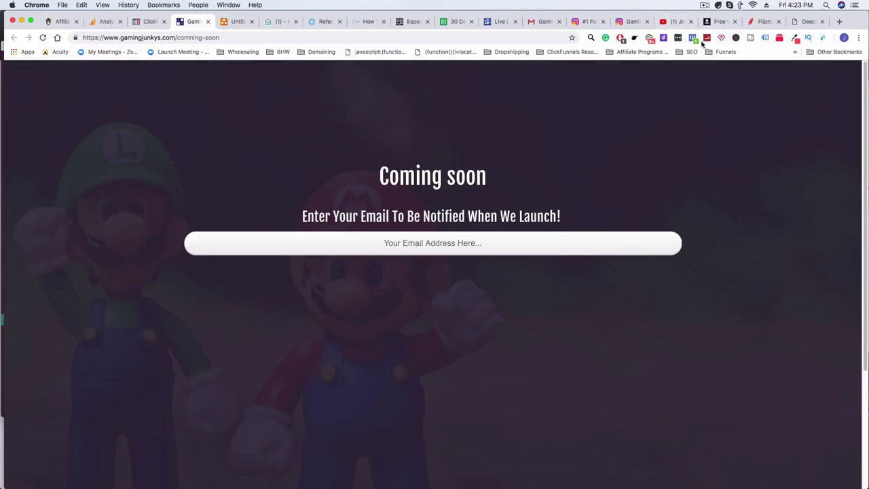
left_click(764, 39)
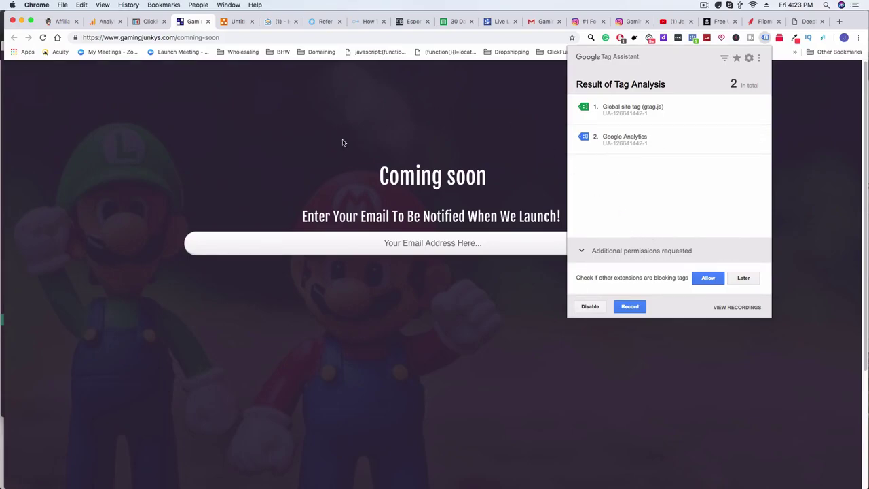
left_click(214, 124)
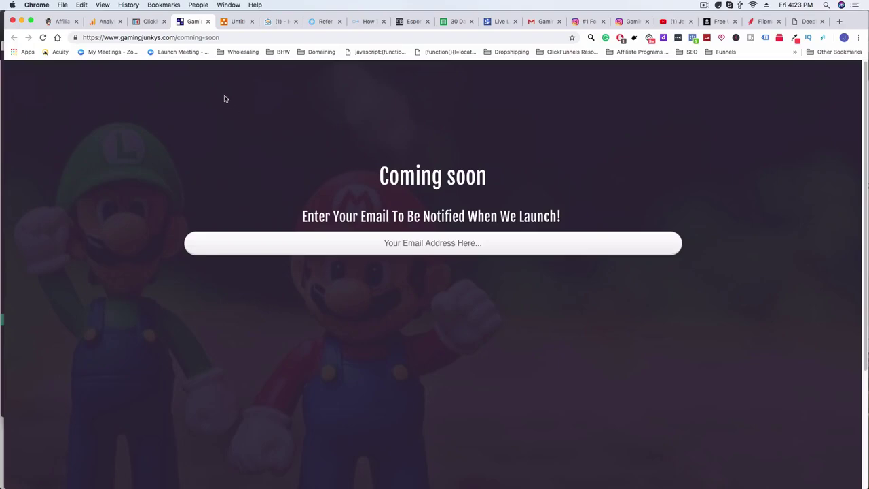
In the Google Analytics view's Ecommerce Settings, enable Ecommerce and Enhanced Ecommerce Reporting, and save the changes
left_click(103, 27)
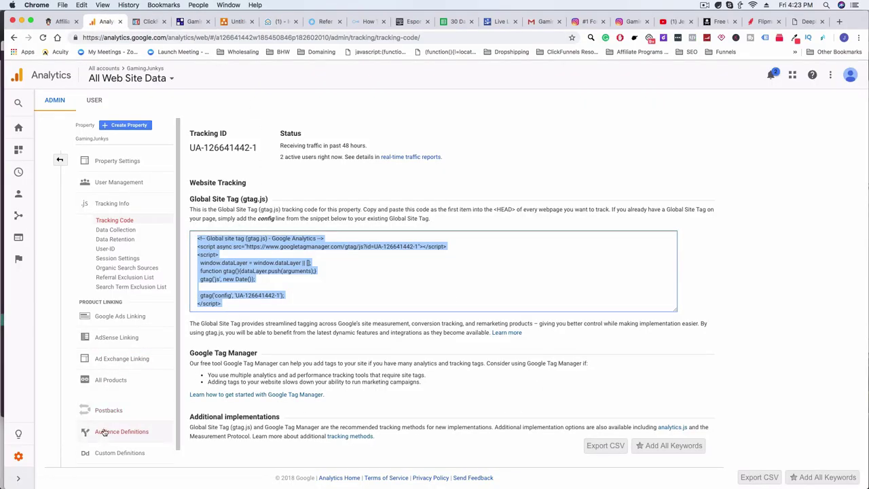
left_click(19, 457)
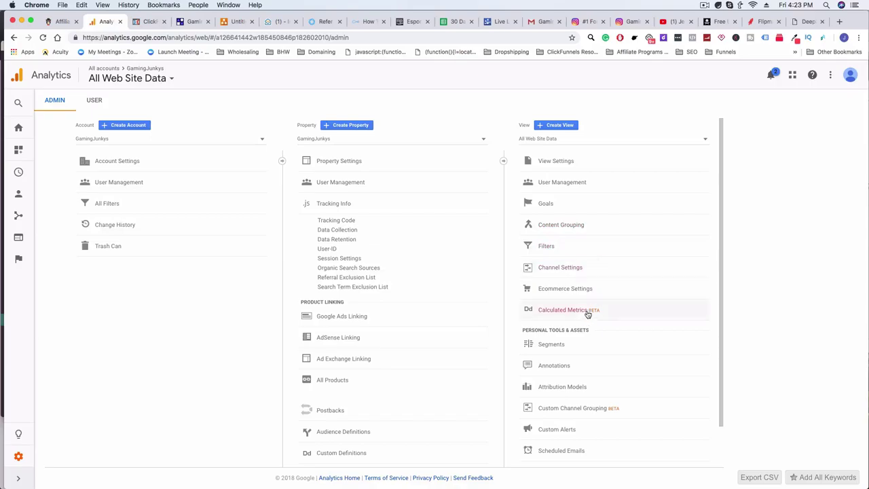
scroll(589, 307, "down", 2)
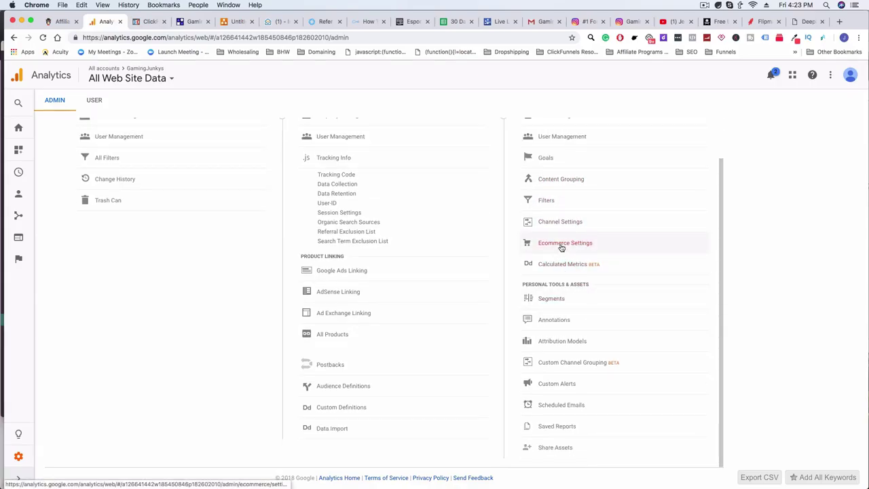
left_click(561, 246)
left_click(197, 171)
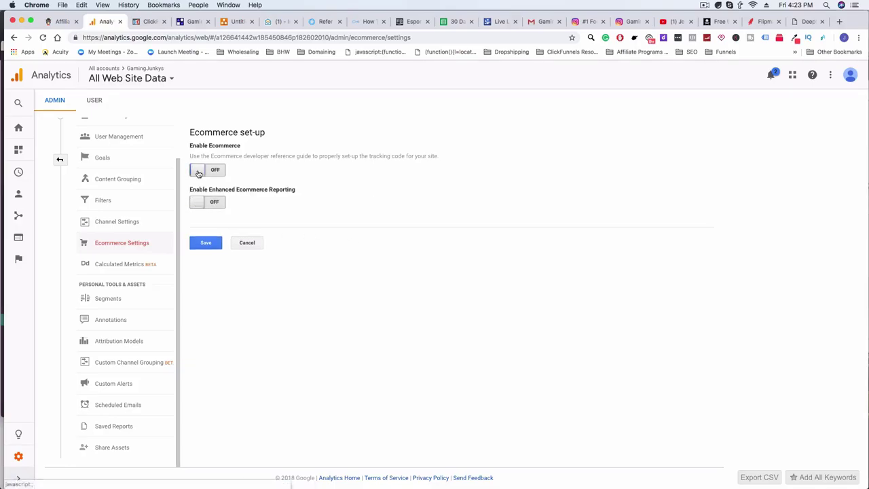
left_click(203, 202)
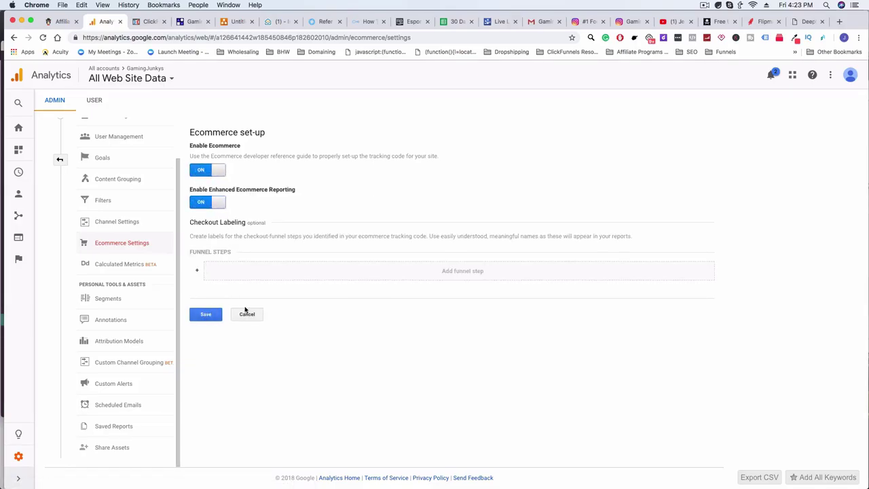
left_click(211, 312)
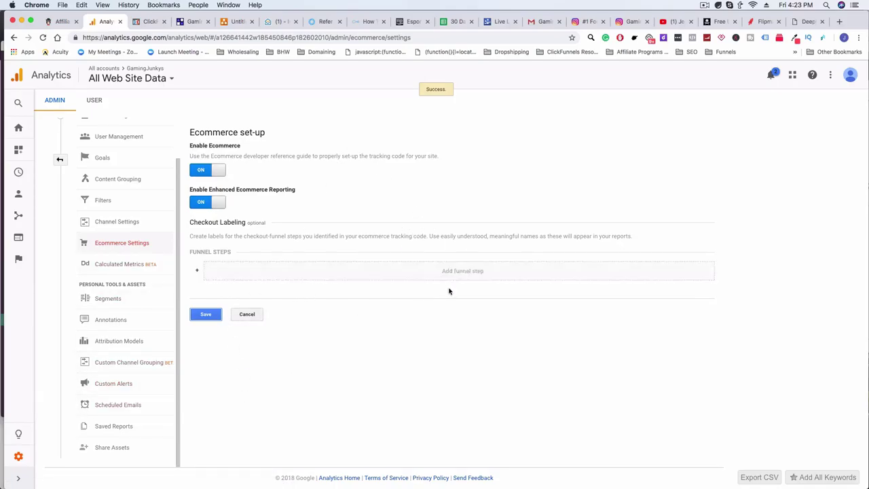
Enable Demographics and Interest Reports and enhanced link attribution in the GamingJunkys property settings, save, and review the settings
left_click(19, 455)
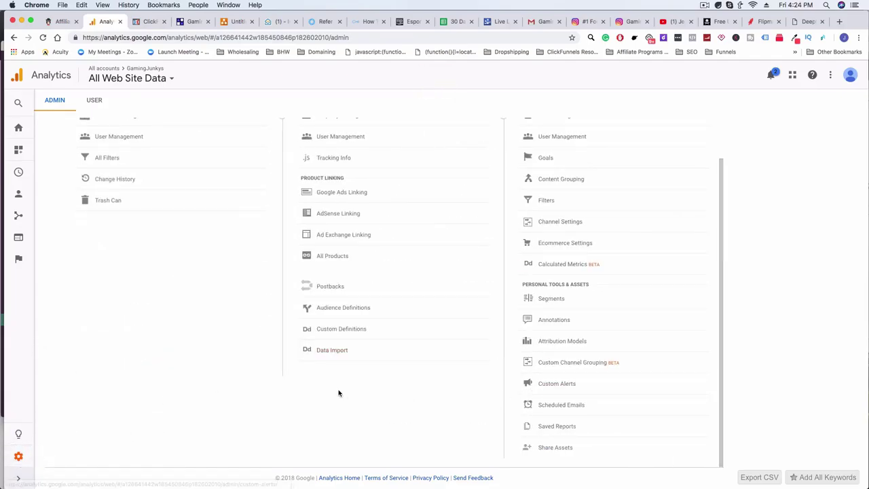
scroll(342, 385, "up", 1)
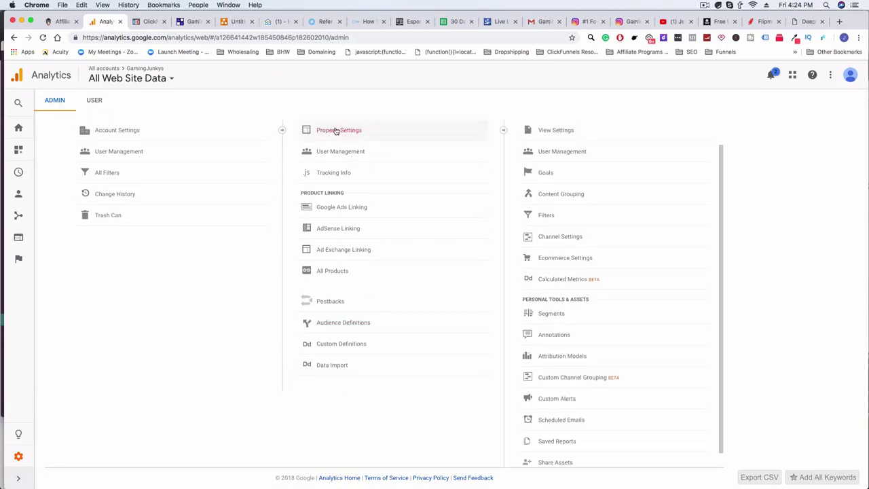
left_click(336, 130)
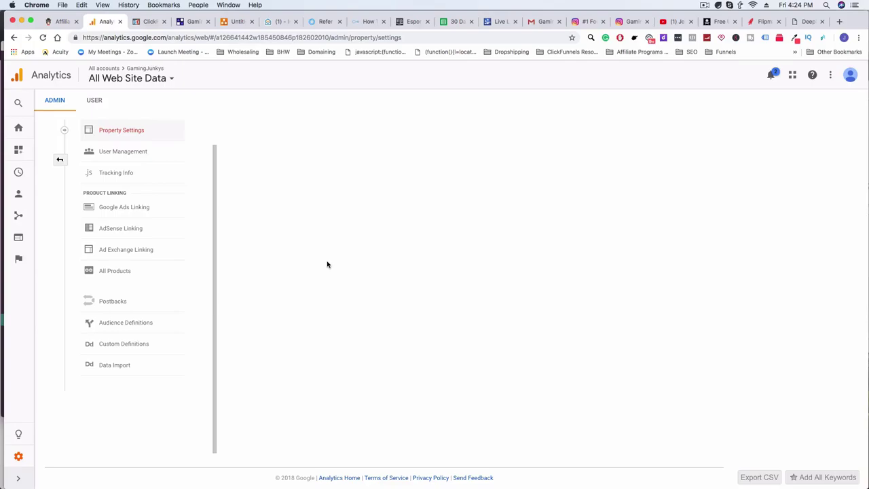
scroll(325, 265, "down", 8)
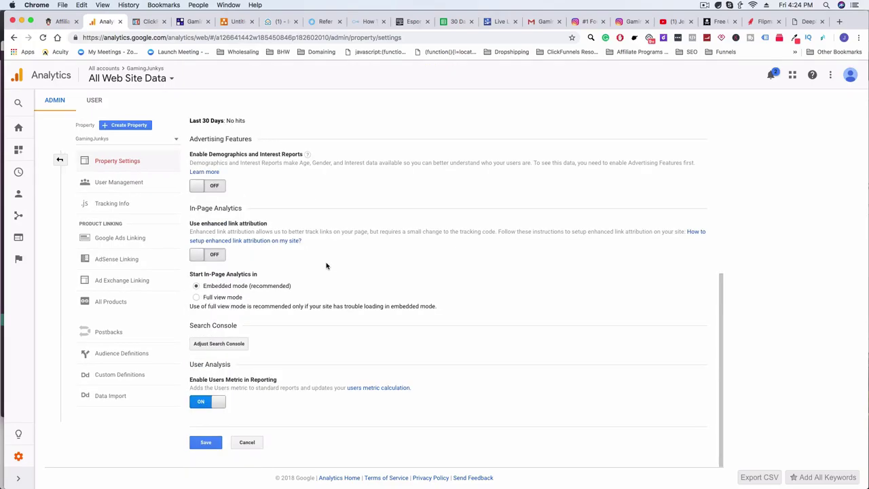
scroll(260, 281, "up", 3)
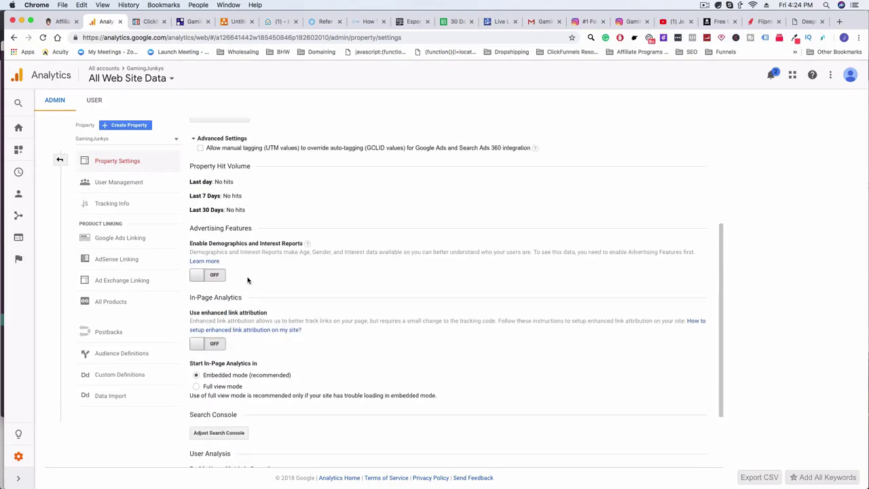
left_click(201, 279)
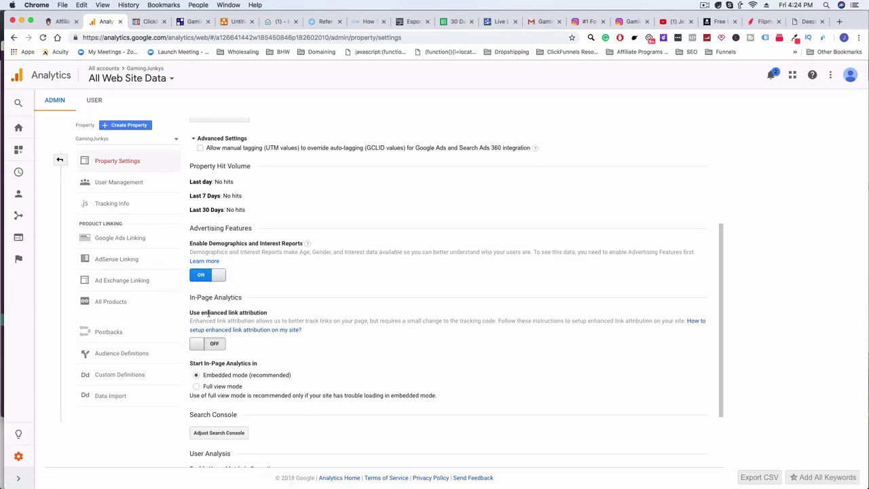
left_click(200, 346)
scroll(221, 331, "down", 3)
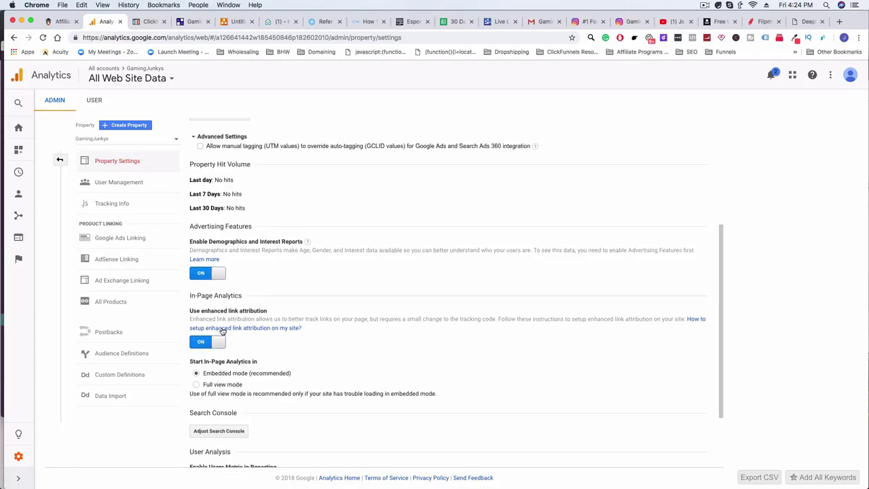
left_click(204, 442)
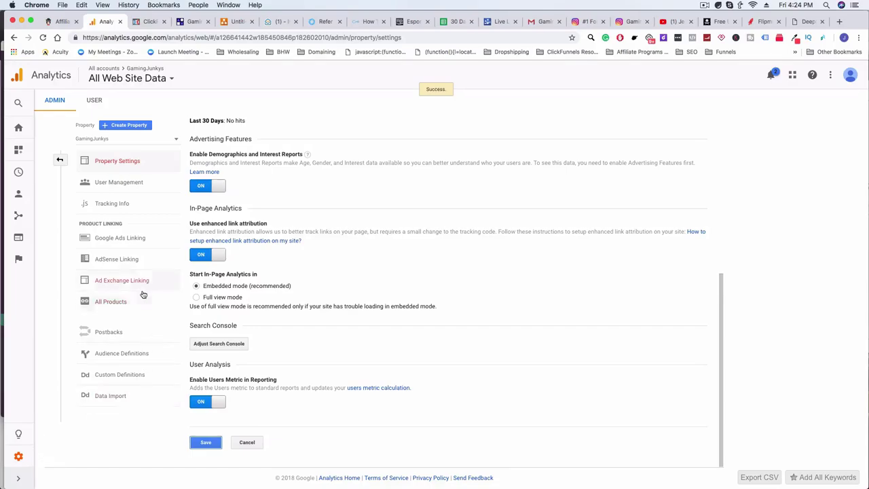
scroll(246, 376, "up", 5)
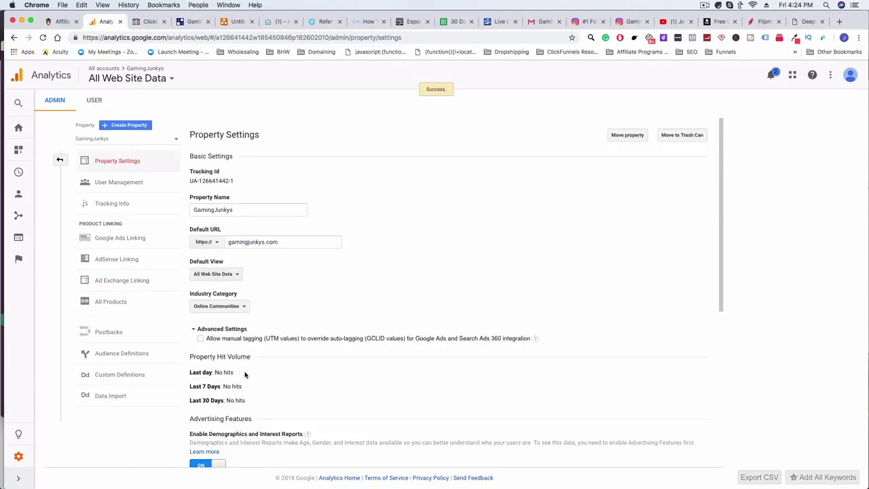
scroll(245, 374, "down", 1)
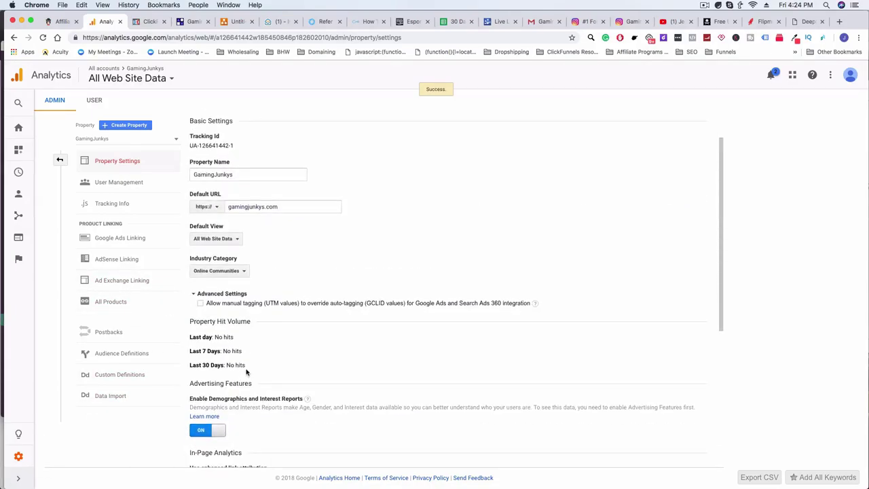
scroll(246, 371, "down", 5)
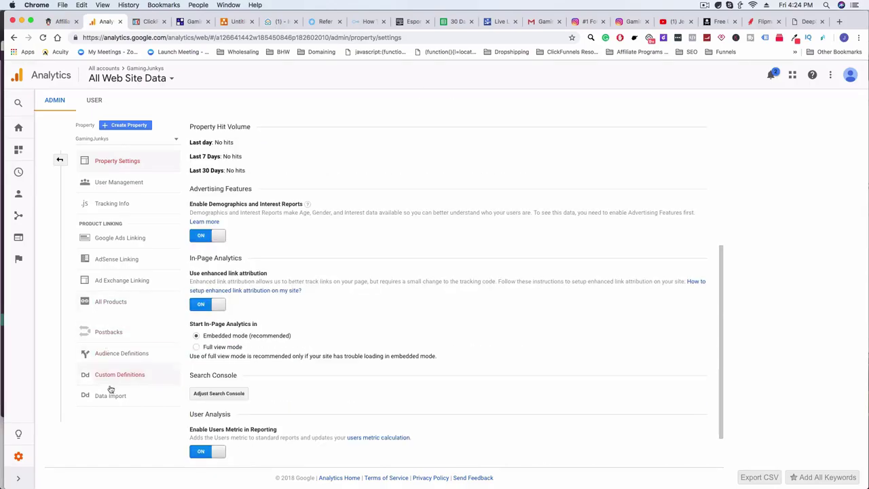
Start a Google Ads link from the property's Audiences page and select the available Google Ads account for the link group
left_click(19, 457)
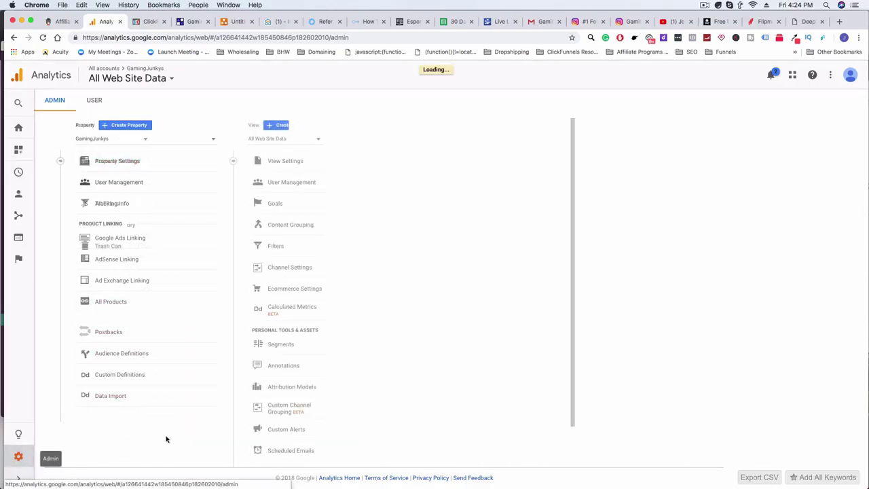
left_click(335, 355)
left_click(333, 371)
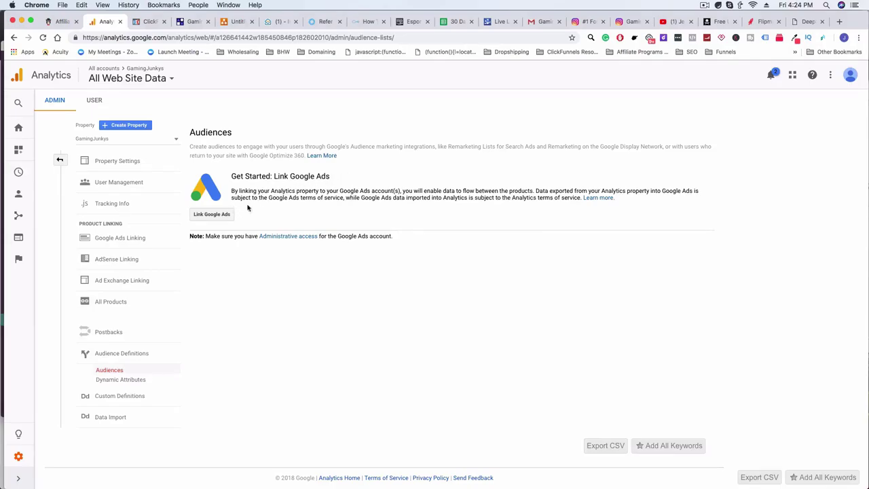
left_click(224, 217)
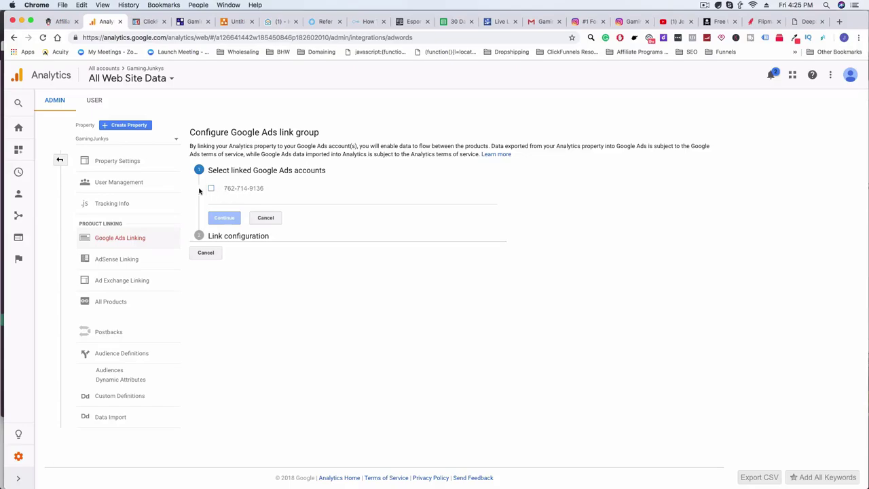
left_click(211, 189)
left_click(225, 218)
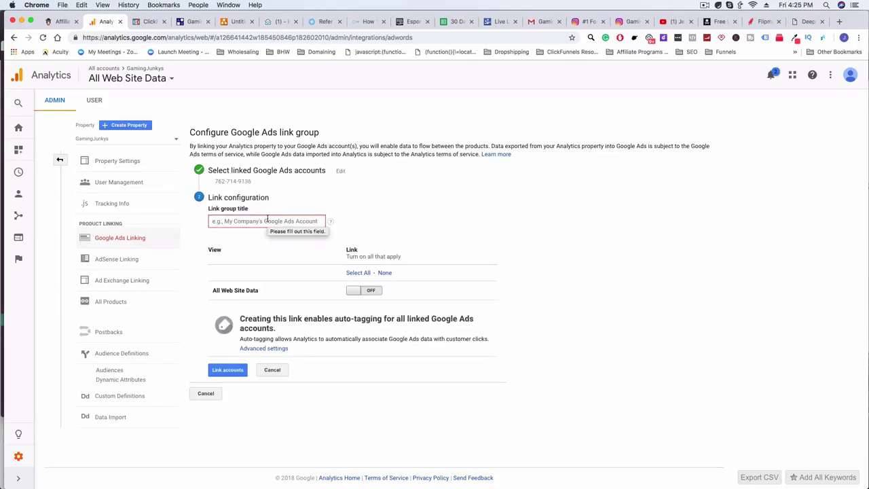
Title the link group "GamingJunkys Ad Account", turn on All Web Site Data, link the accounts, and finish the setup
type("GamingJunk")
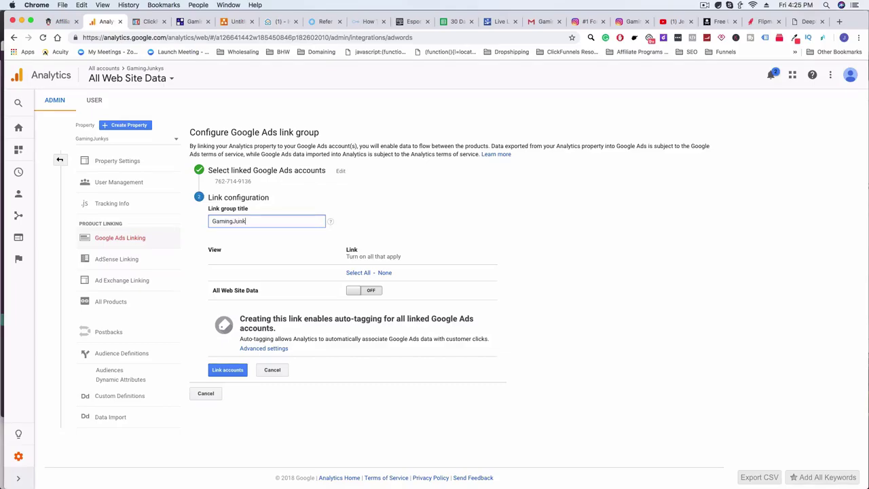
type("ys Ad A")
left_click(371, 292)
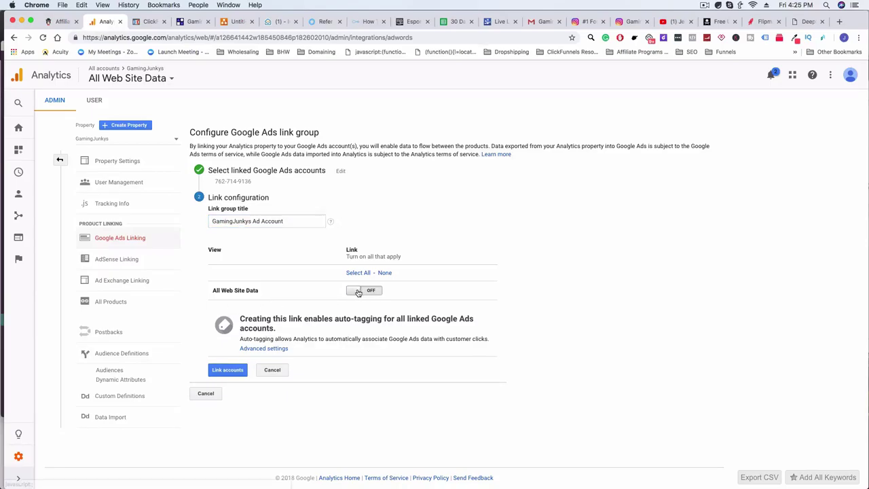
left_click(234, 373)
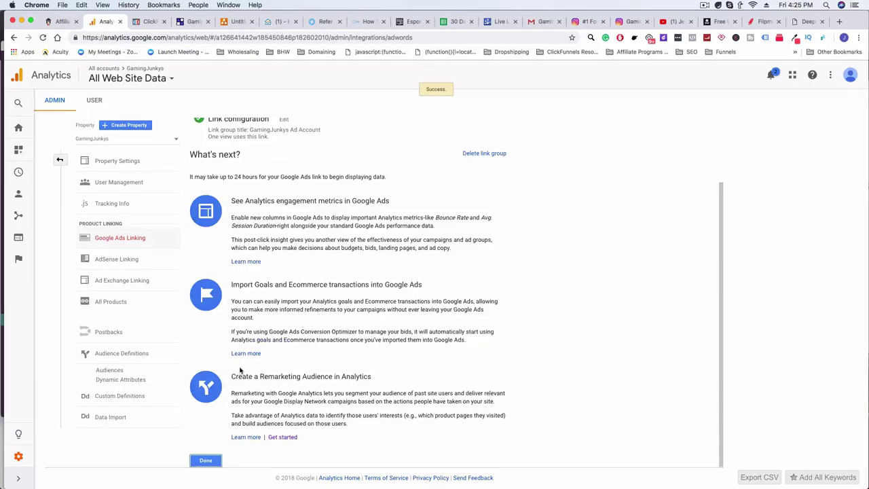
left_click(206, 461)
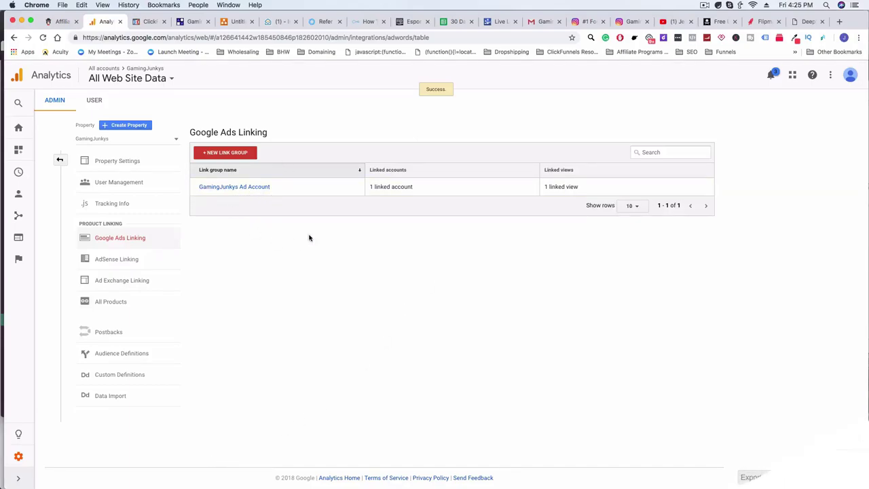
Review the GamingJunkys Ad Account link group's configuration and check whether other Google Ads accounts can be linked
left_click(257, 188)
scroll(257, 187, "down", 2)
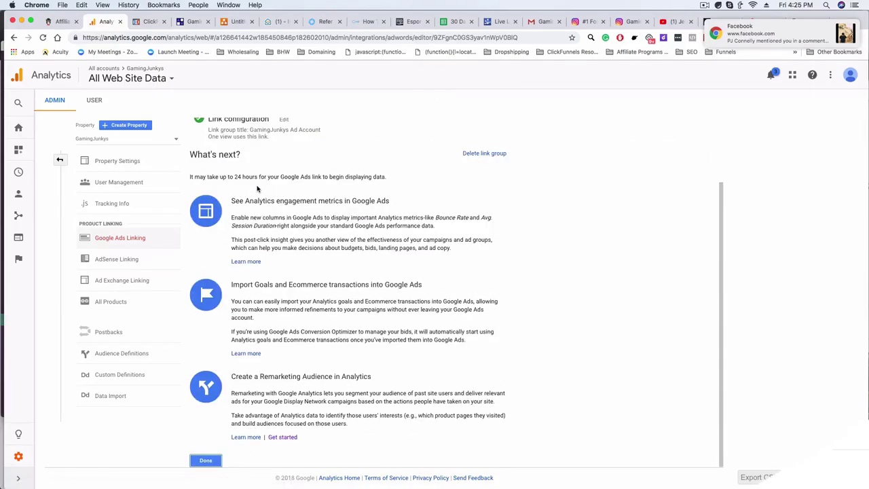
scroll(265, 285, "up", 2)
scroll(270, 270, "down", 2)
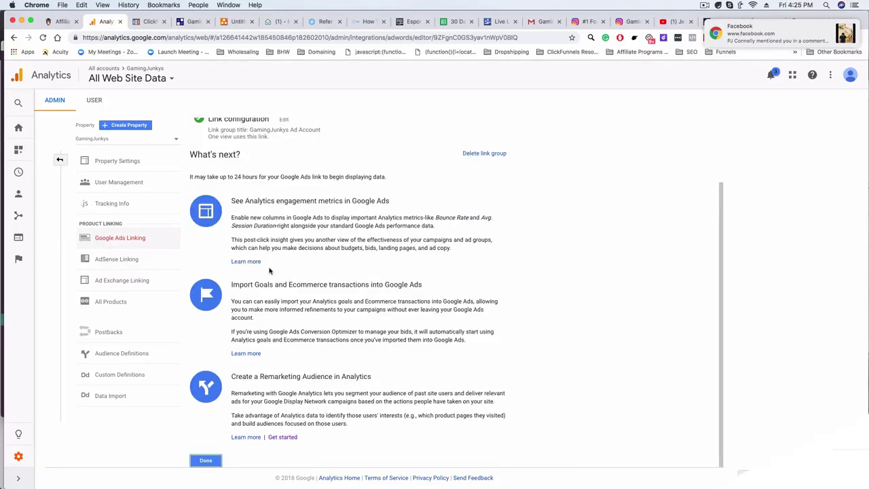
scroll(253, 387, "up", 2)
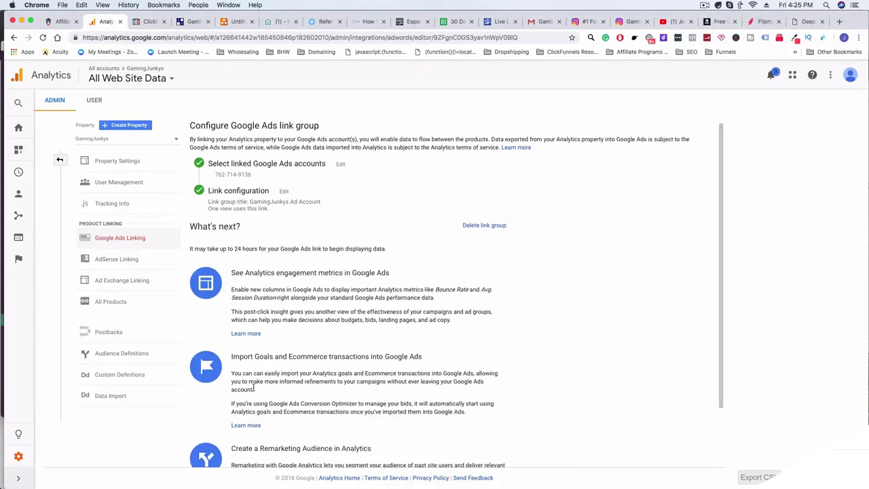
scroll(255, 382, "down", 2)
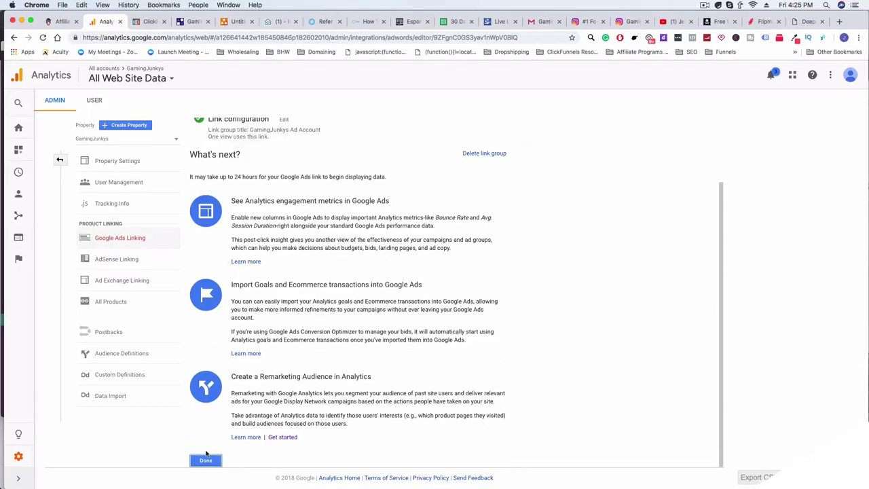
left_click(207, 458)
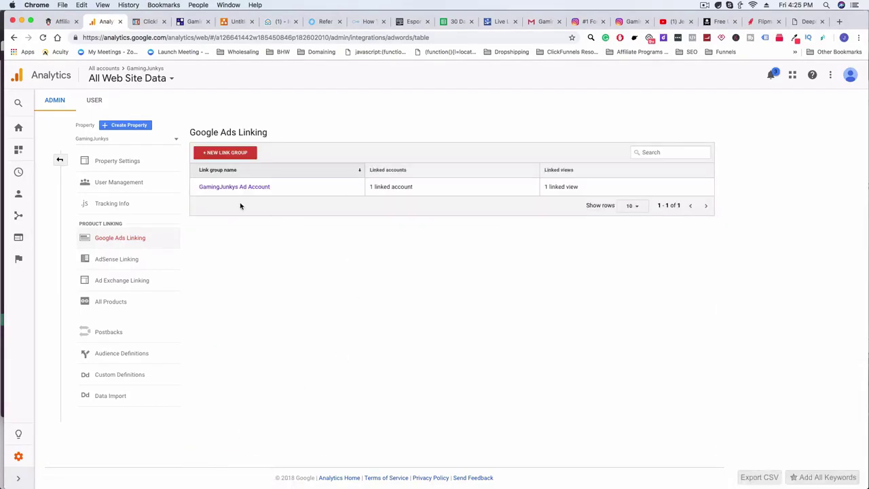
left_click(234, 155)
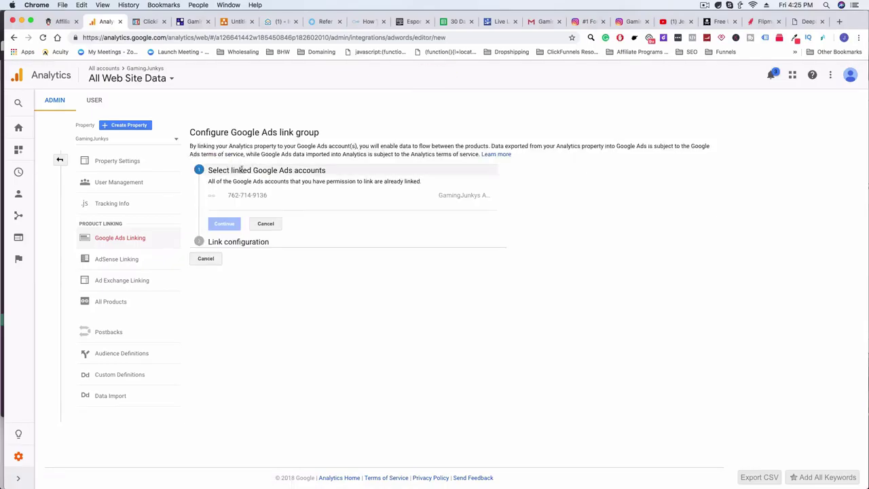
left_click(205, 259)
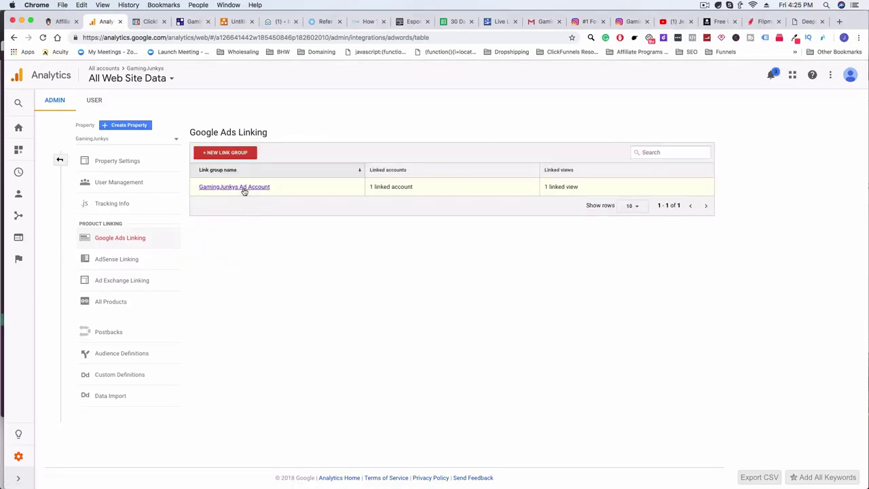
Start a remarketing audience from the GamingJunkys Ad Account link group's suggestions and accept the default All Users definition
left_click(243, 189)
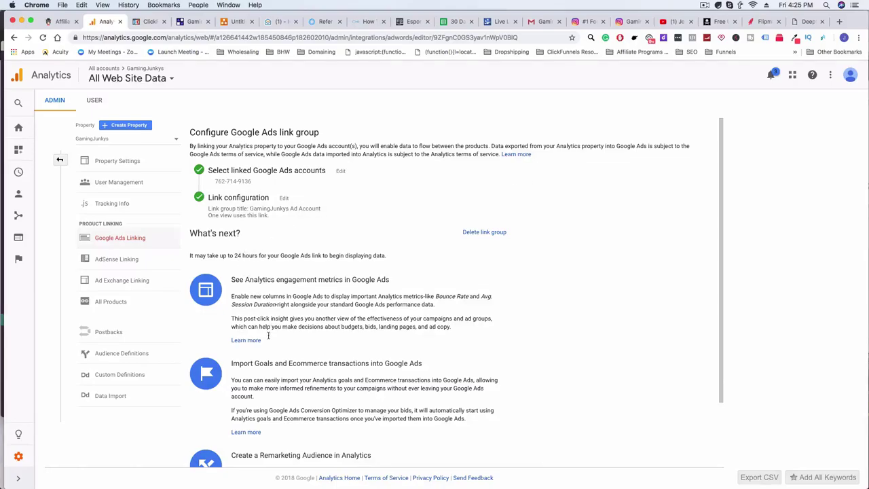
scroll(258, 353, "down", 3)
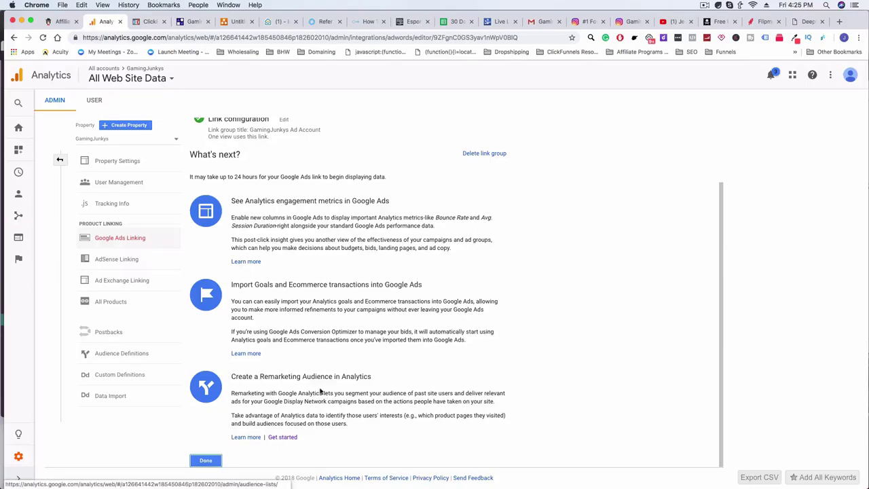
left_click(292, 438)
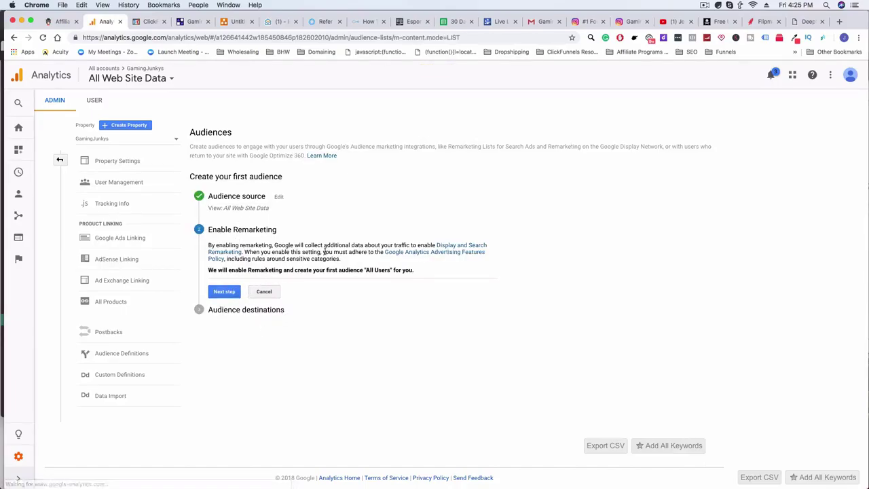
left_click(224, 292)
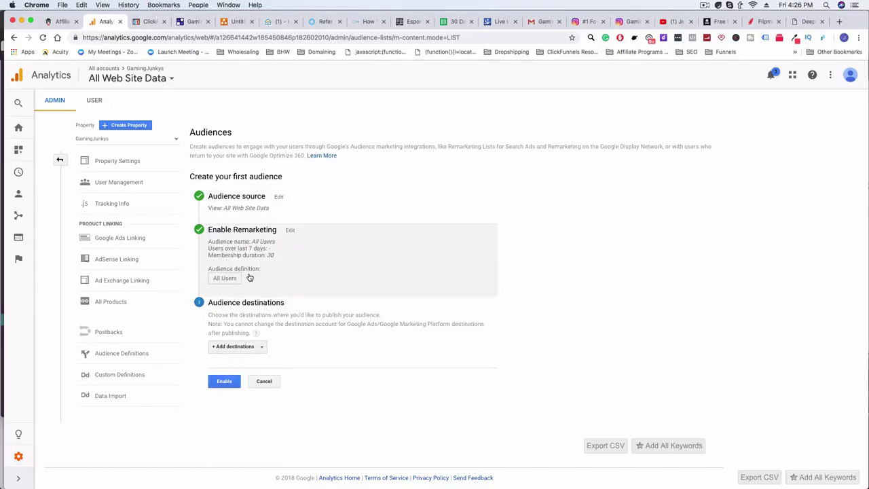
left_click(252, 348)
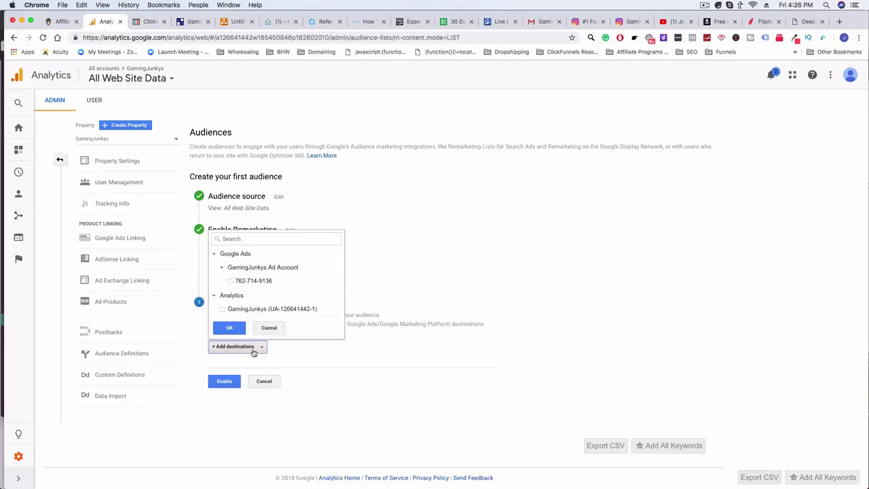
left_click(266, 328)
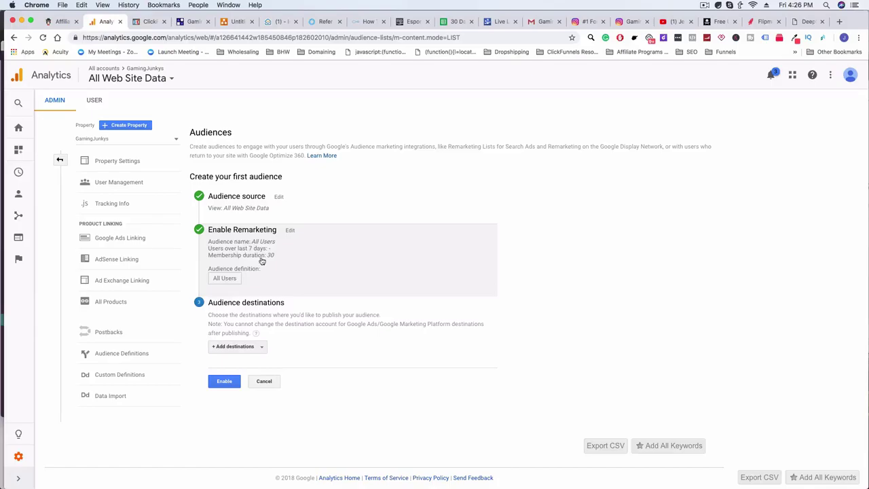
left_click(245, 259)
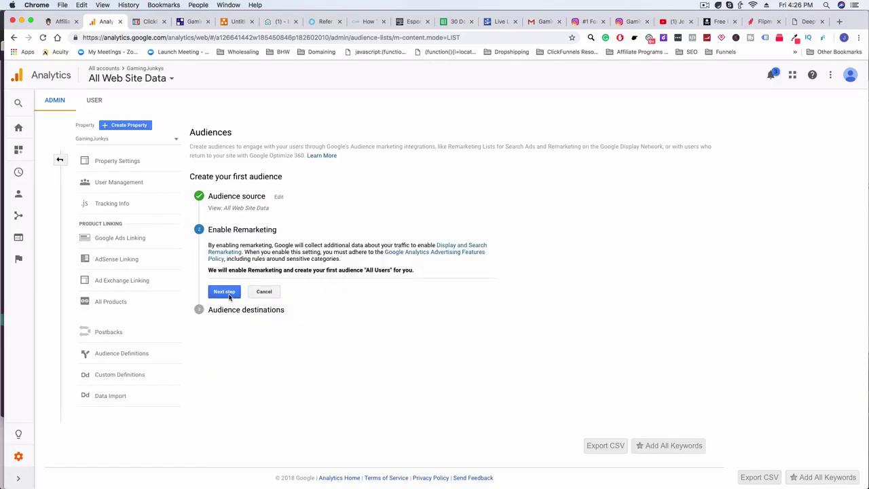
left_click(228, 296)
left_click(293, 234)
left_click(225, 292)
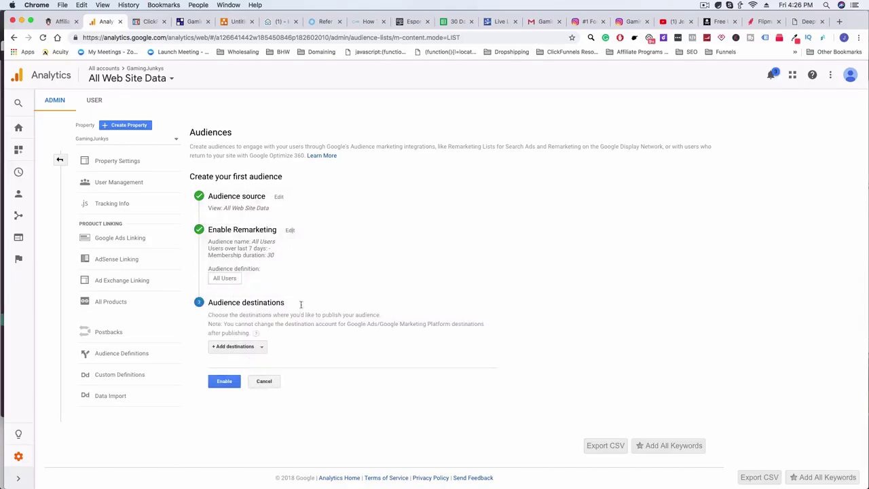
Add the GamingJunkys Analytics property as the All Users audience's destination, enable the audience, and return to the Audiences page
left_click(246, 348)
left_click(222, 310)
left_click(229, 327)
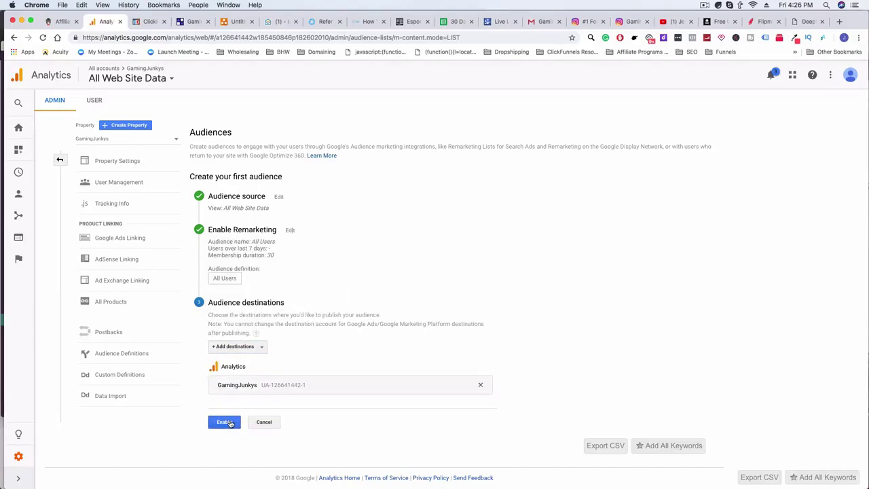
left_click(230, 422)
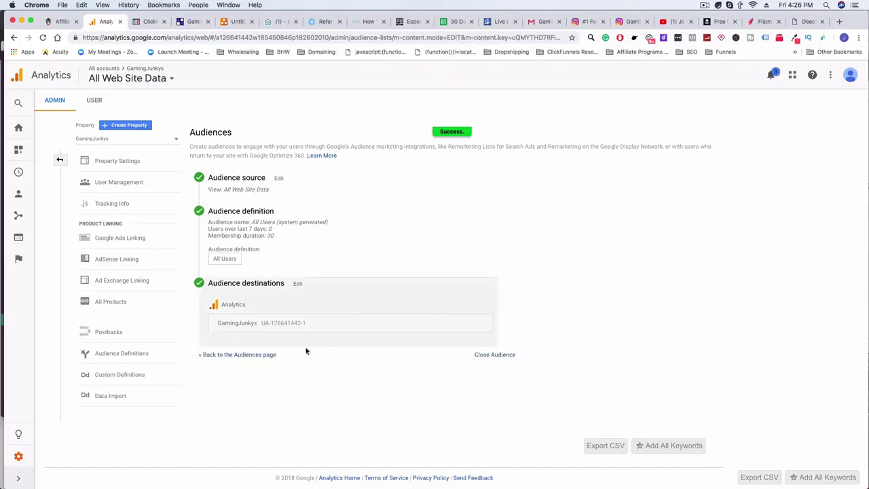
left_click(245, 355)
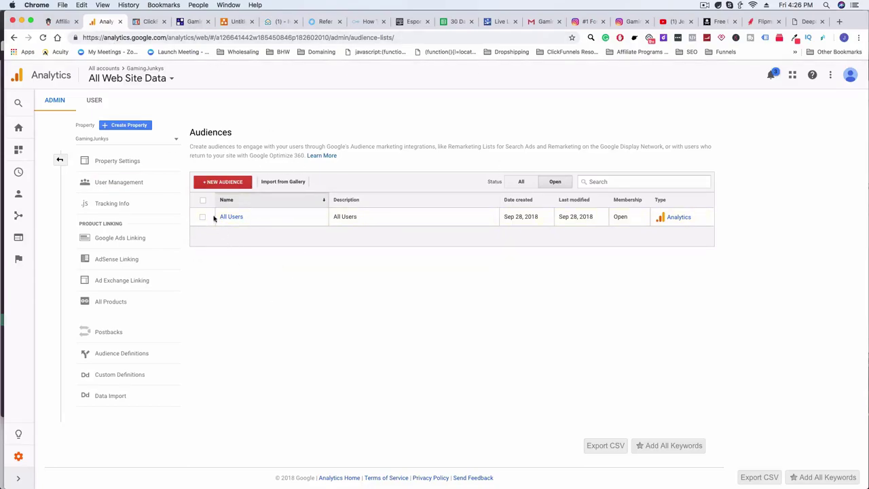
Define a new audience from the recommended Smart List and name it "Smart List Last 30 Days"
left_click(232, 185)
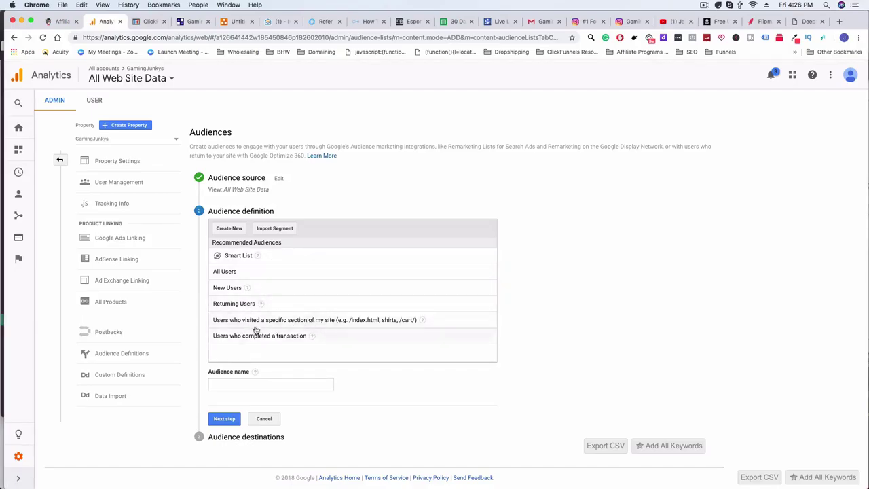
left_click(272, 255)
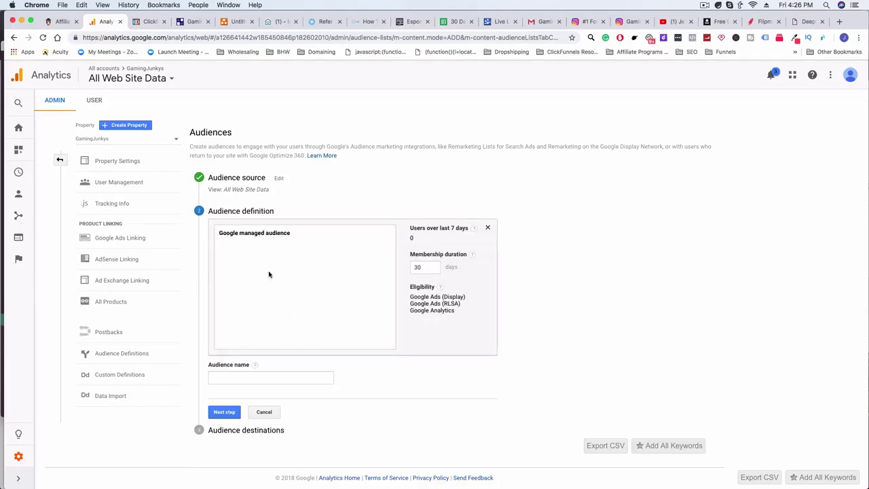
double_click(431, 267)
left_click(240, 375)
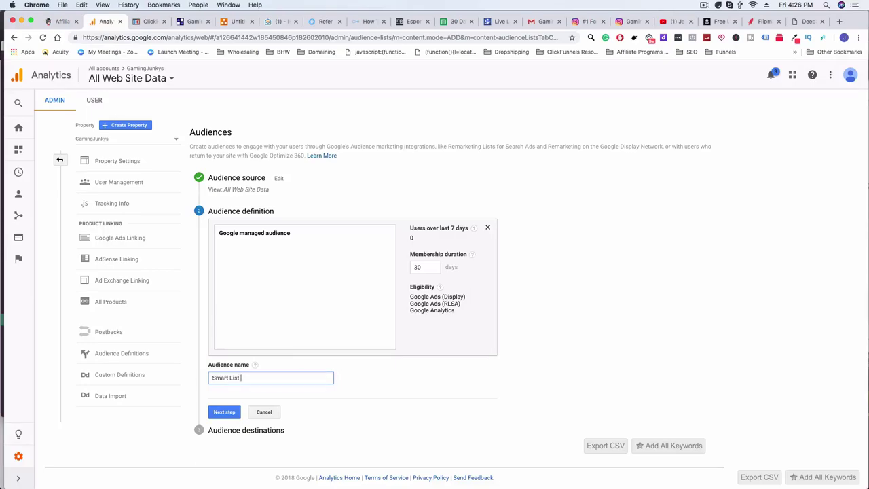
type("Smart List Last 30 Days")
left_click(224, 411)
Publish the Smart List Last 30 Days audience to the GamingJunkys Analytics property and return to the Audiences page
left_click(249, 329)
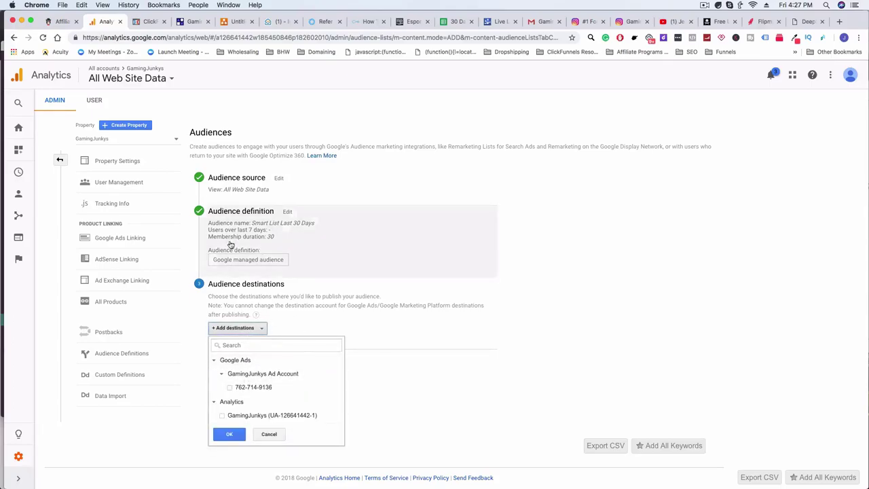
left_click(223, 416)
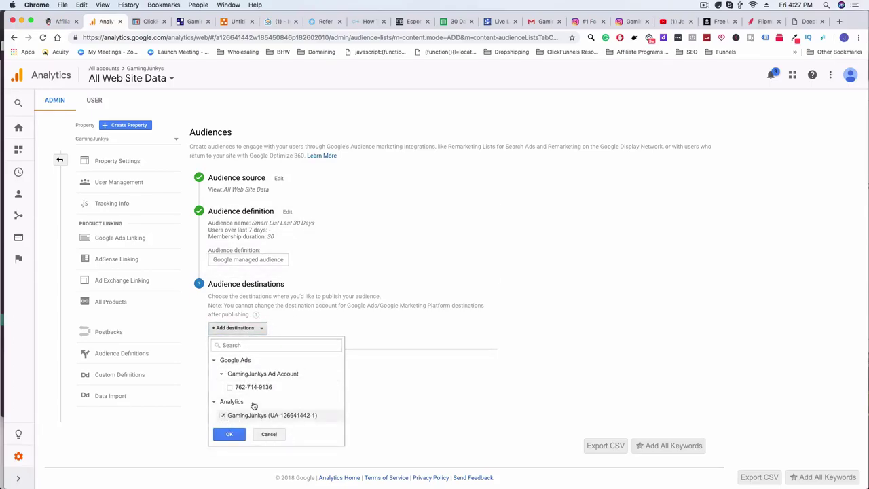
left_click(235, 436)
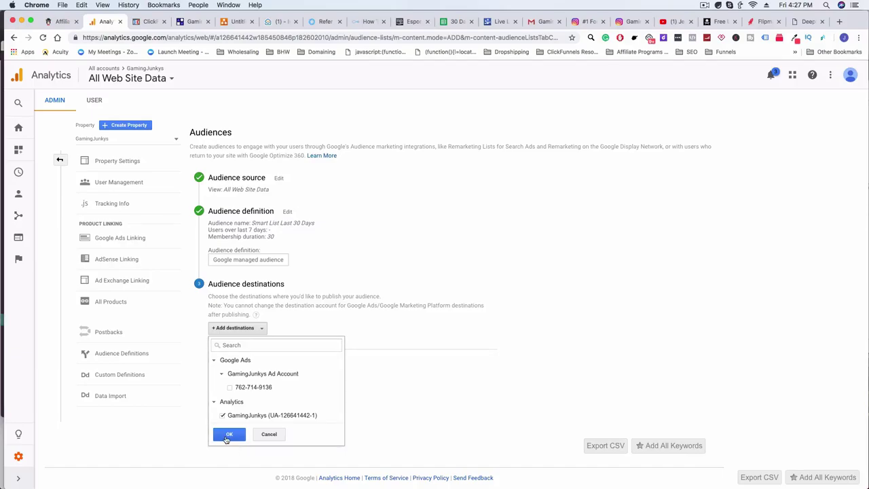
left_click(228, 435)
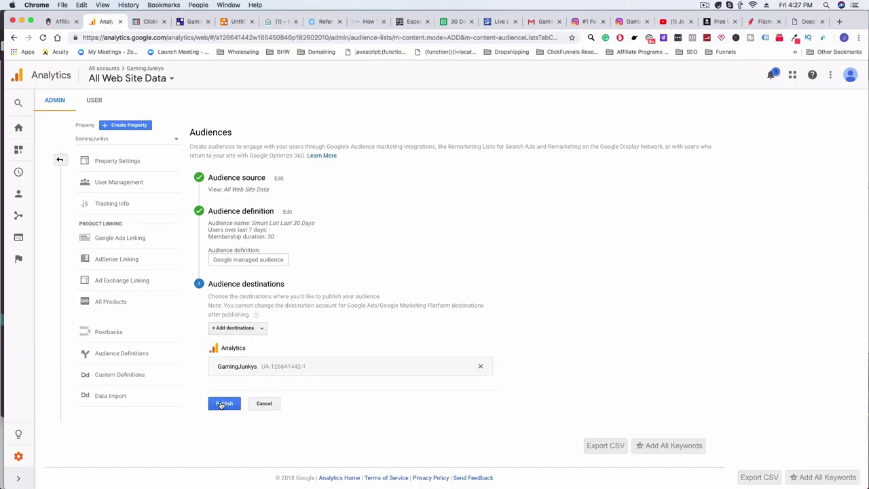
left_click(222, 404)
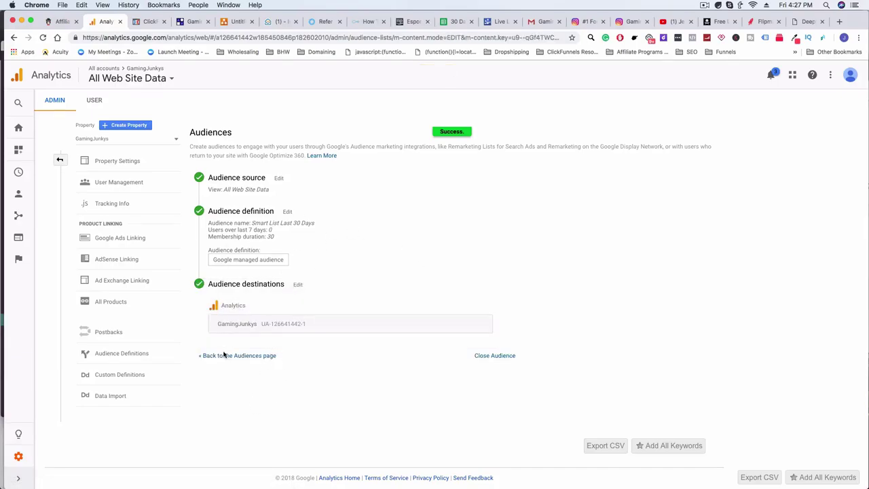
left_click(224, 355)
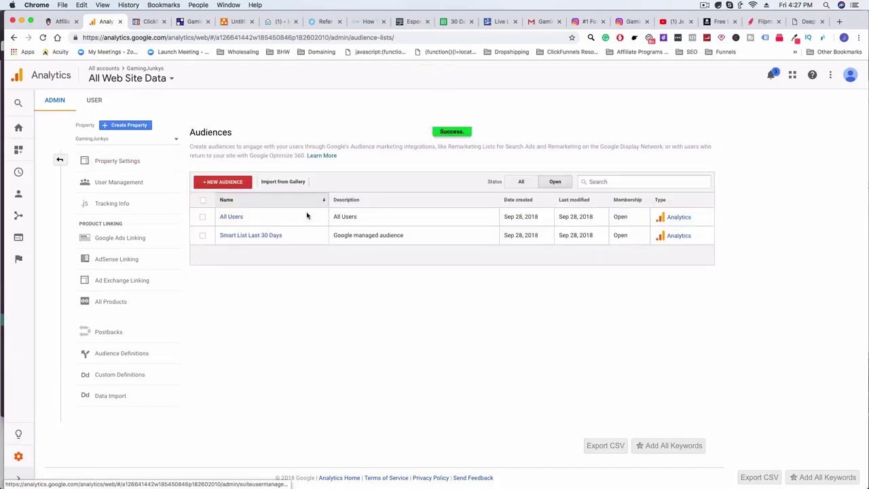
Start another audience based on users who visited a specific section of the site
left_click(225, 181)
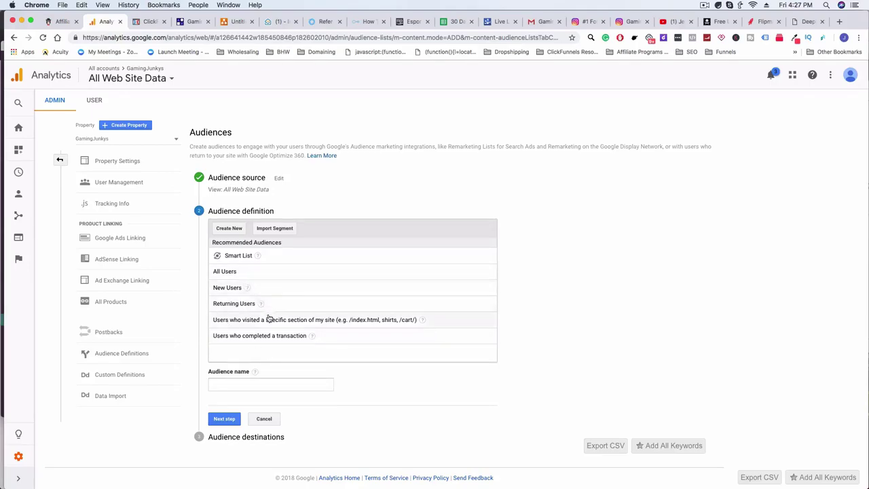
left_click(322, 327)
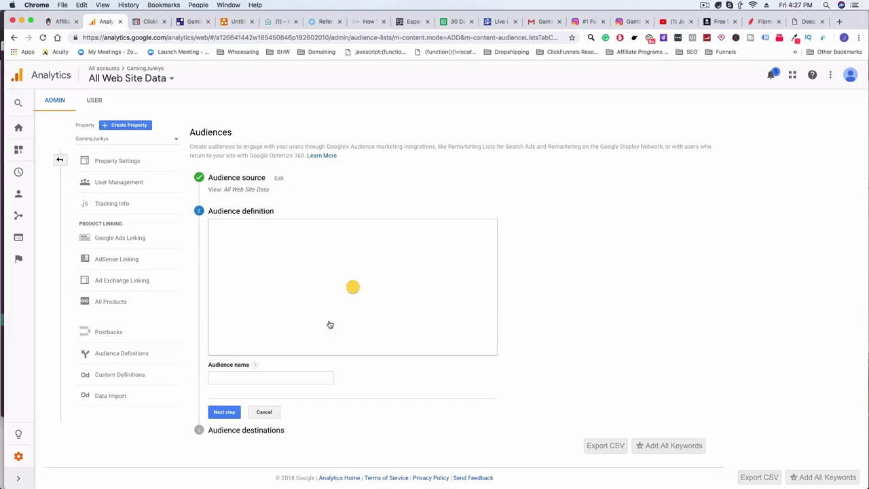
Switch to ClickFunnels, set the path of the Enter Contest step's variation page to "sept-contest", and update the page
left_click(150, 23)
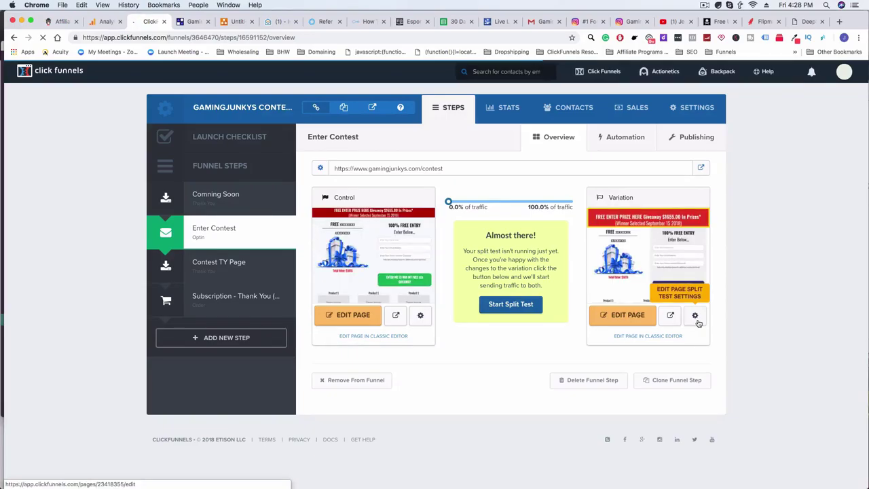
left_click(695, 317)
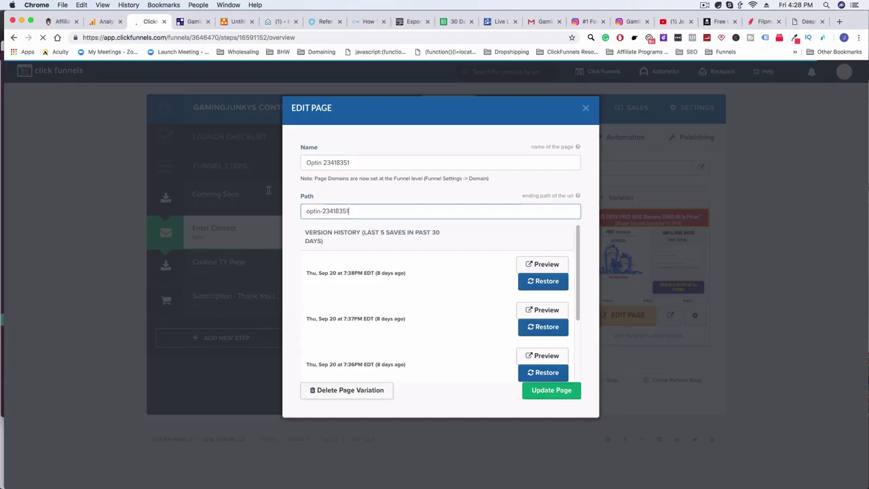
triple_click(366, 211)
type("sept")
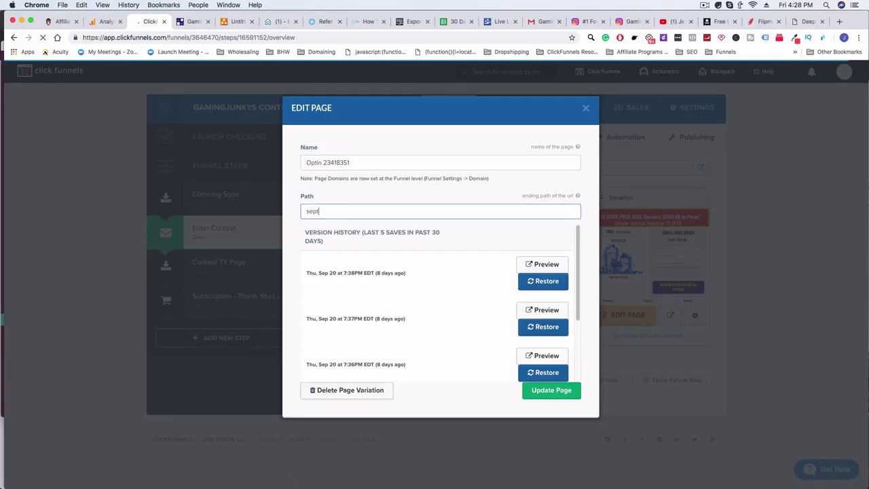
type("-tem")
key("BackSpace")
key("BackSpace")
key("BackSpace")
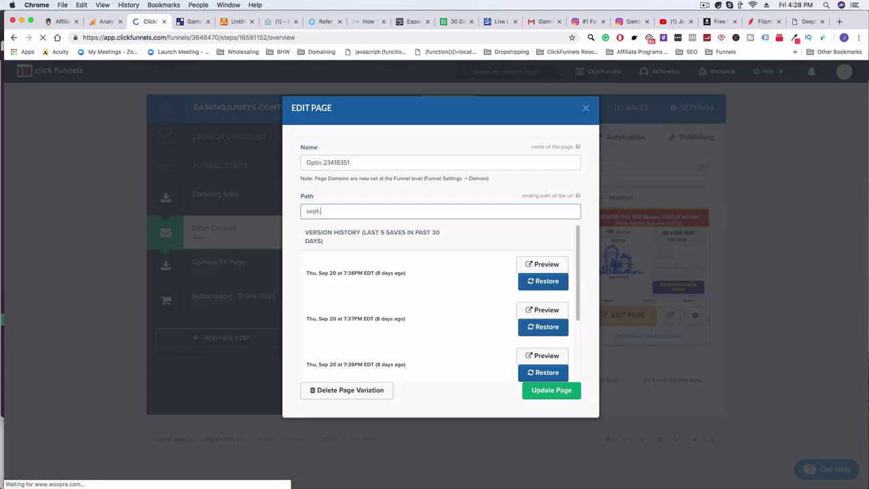
type("contest")
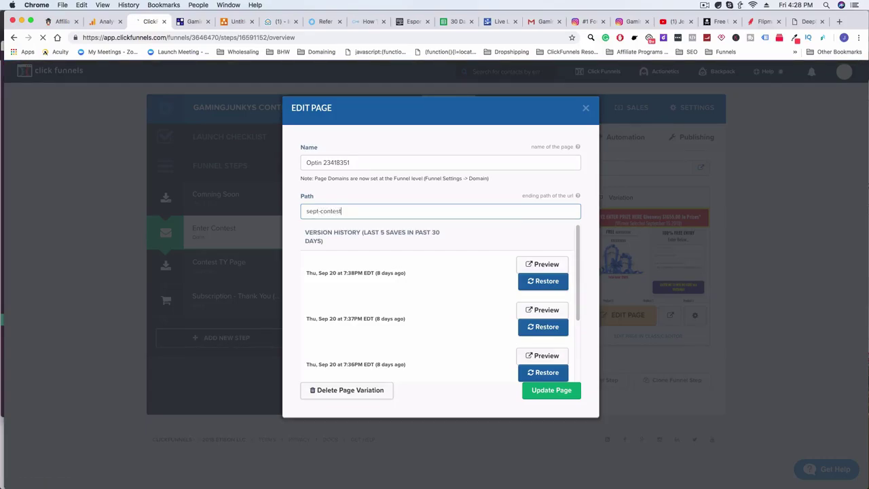
left_click(545, 399)
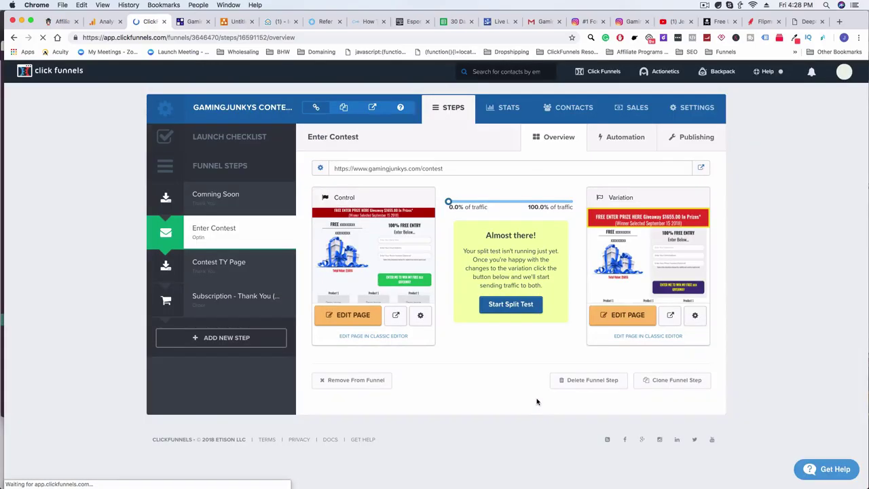
Copy the path "sept-contest" from the Enter Contest variation page's settings and close them without further edits
left_click(695, 315)
left_click_drag(348, 210, 307, 211)
right_click(310, 210)
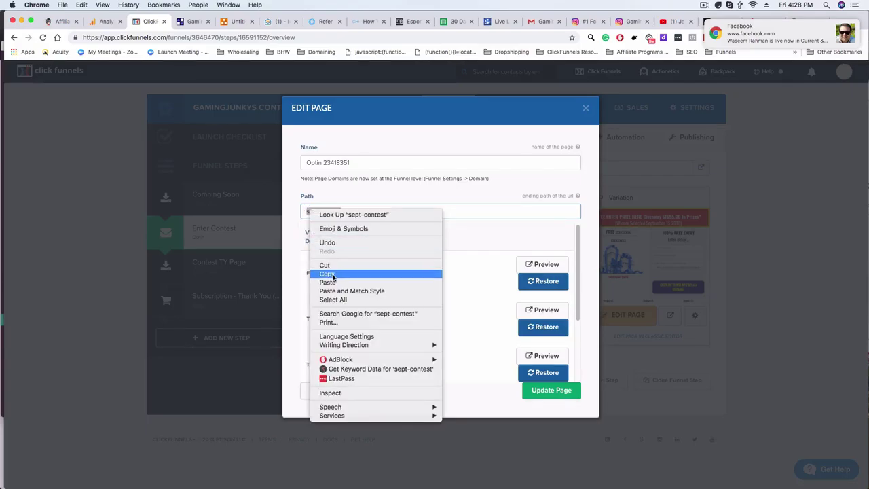
left_click(332, 275)
left_click(585, 108)
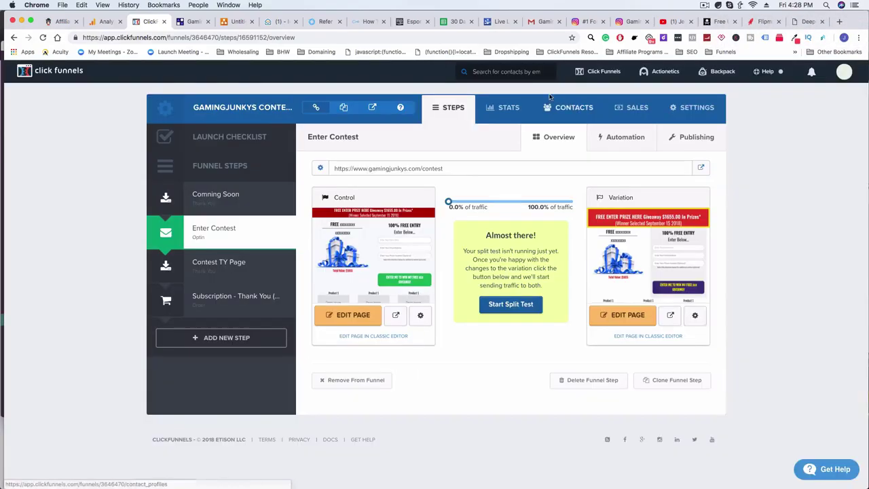
Switch back to Google Analytics and set the new audience's Page contains condition to the copied path "sept-contest"
left_click(107, 23)
left_click(386, 235)
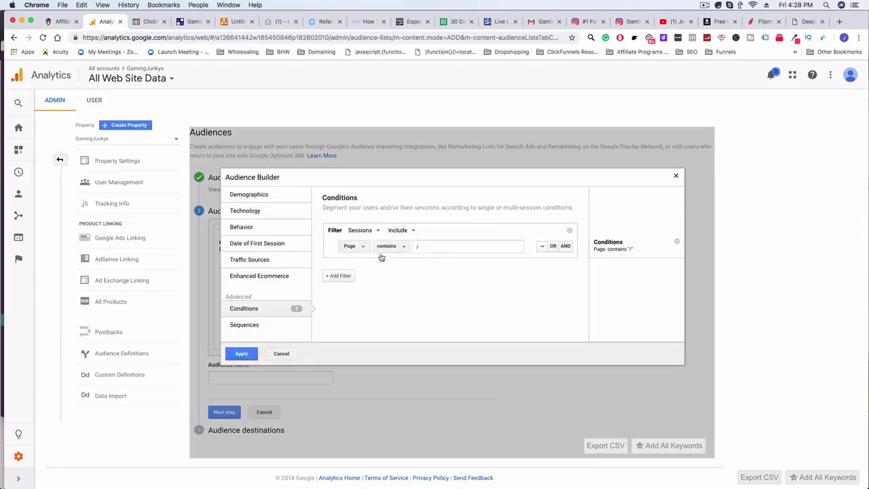
left_click(677, 177)
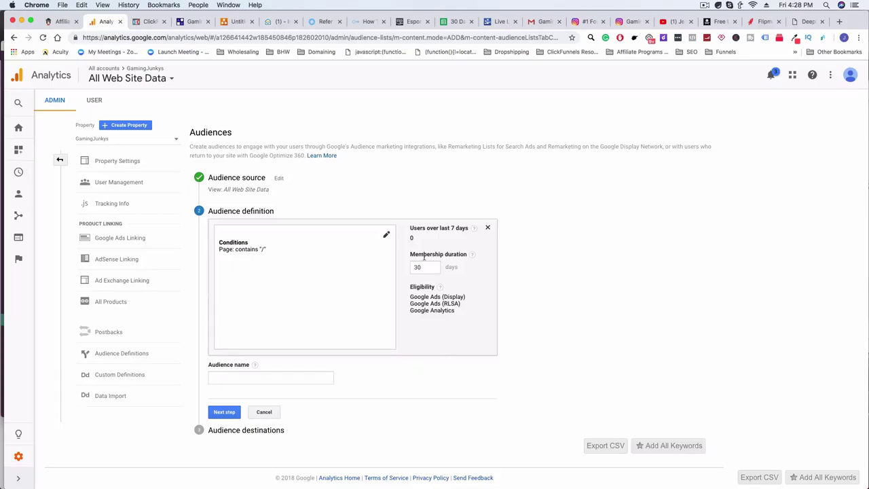
left_click(387, 236)
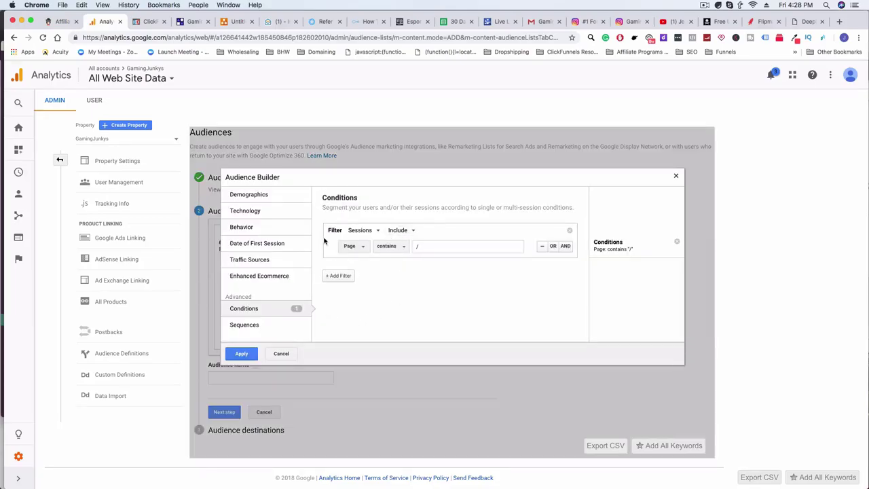
left_click(358, 233)
left_click(460, 296)
left_click(429, 242)
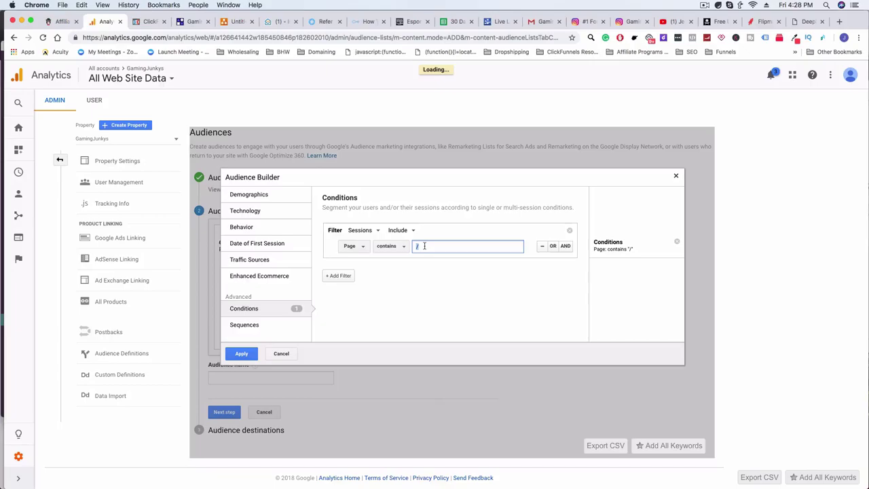
right_click(424, 246)
left_click(451, 316)
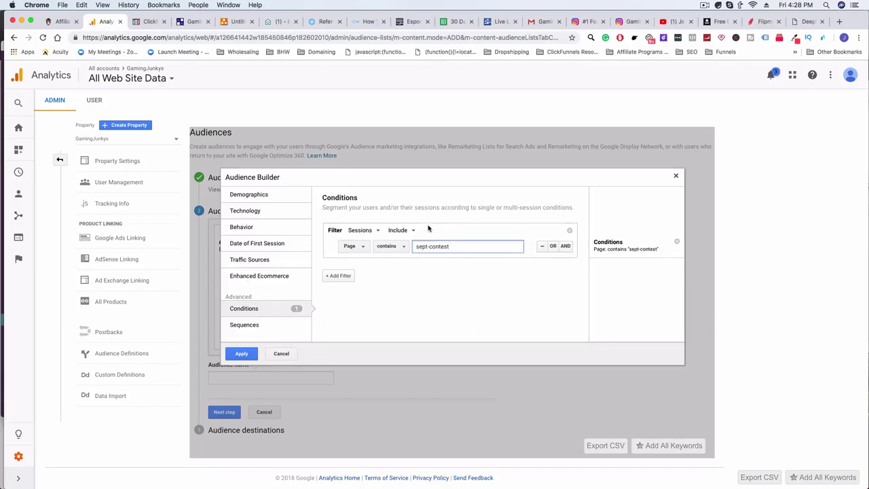
Change the Page contains value to "/sept-contest" and add a second filter to the audience conditions
left_click(415, 246)
type("/")
left_click(338, 275)
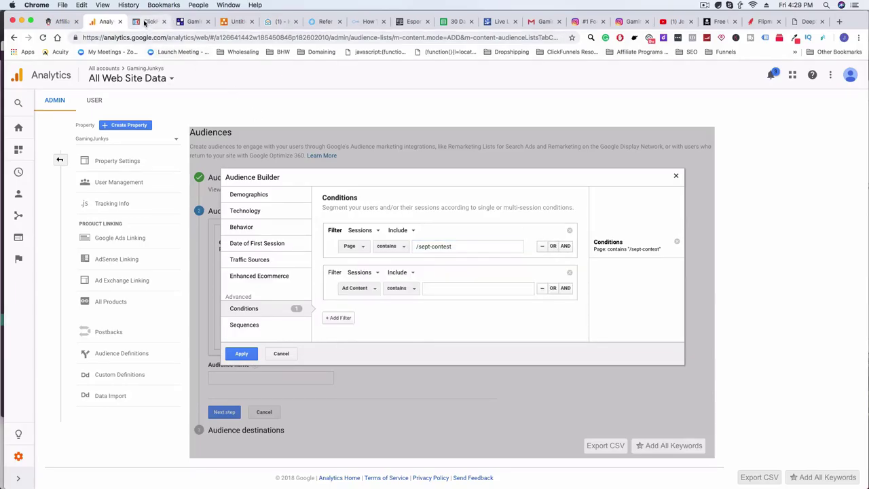
Switch to ClickFunnels and copy the path "contest-ty-page" from the Contest TY Page's settings
left_click(145, 22)
left_click(228, 265)
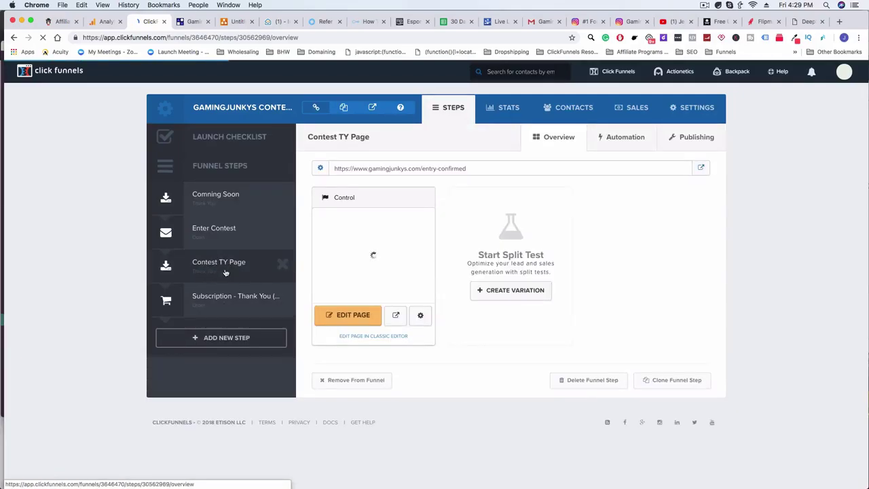
left_click(421, 316)
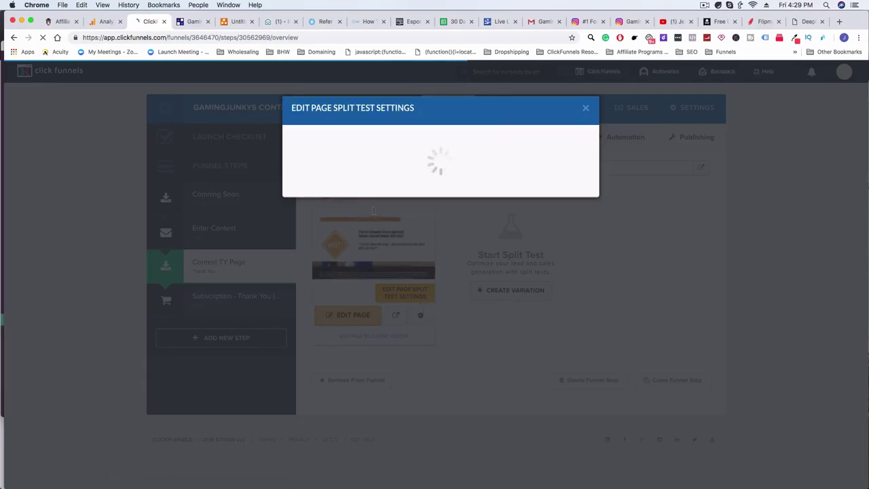
triple_click(319, 212)
right_click(319, 214)
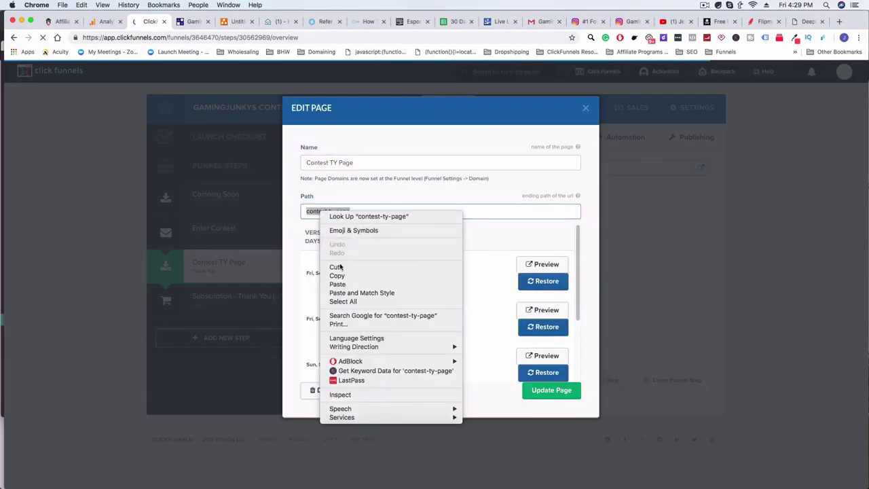
left_click(359, 276)
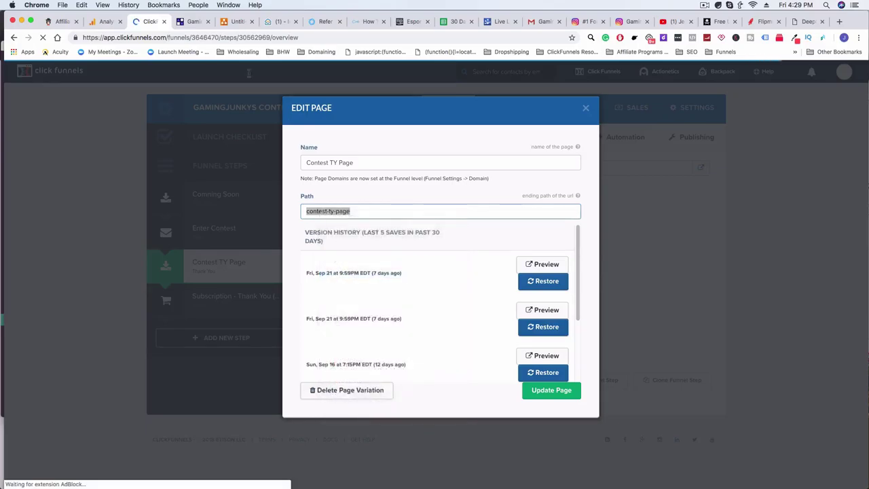
Switch back to Google Analytics and set the second session filter to Exclude
left_click(107, 21)
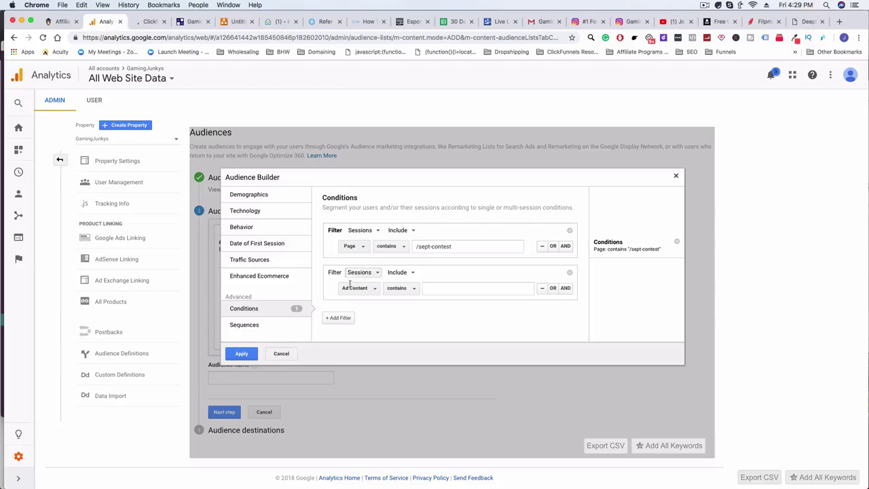
left_click(406, 273)
left_click(412, 300)
left_click(368, 288)
left_click(454, 323)
left_click(401, 272)
left_click(403, 285)
left_click(399, 272)
left_click(410, 298)
Search the dimensions for "page" and set the exclude filter's dimension to Page
left_click(374, 295)
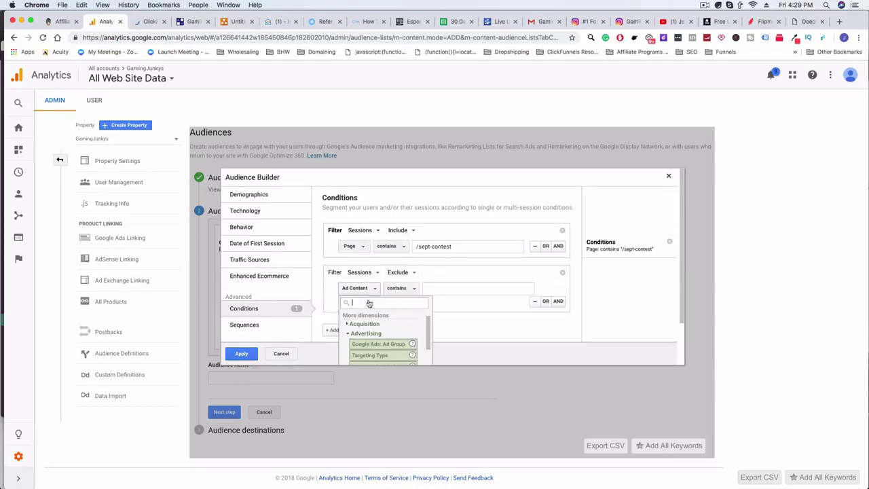
scroll(390, 336, "up", 5)
scroll(476, 332, "down", 2)
scroll(380, 299, "up", 5)
type("page")
scroll(383, 300, "down", 6)
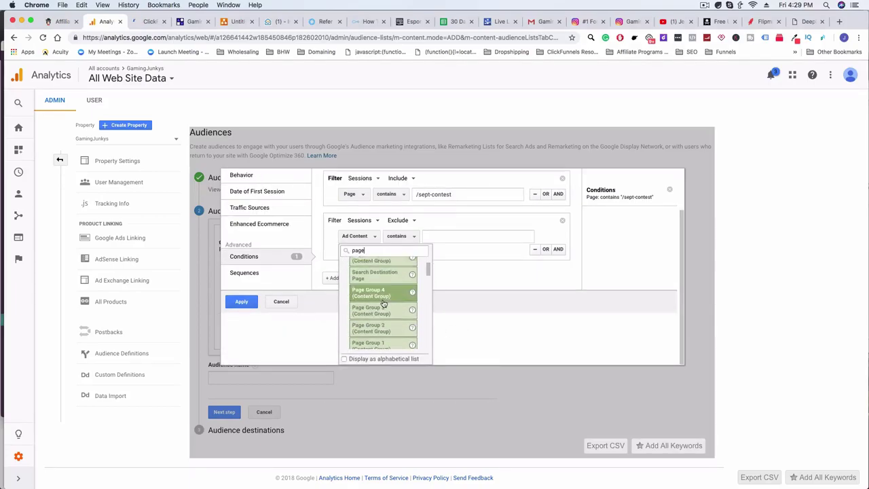
left_click(370, 317)
Set the exclude filter's Page contains value to "/contest-ty-page" using the copied path, and apply the audience conditions
left_click(441, 292)
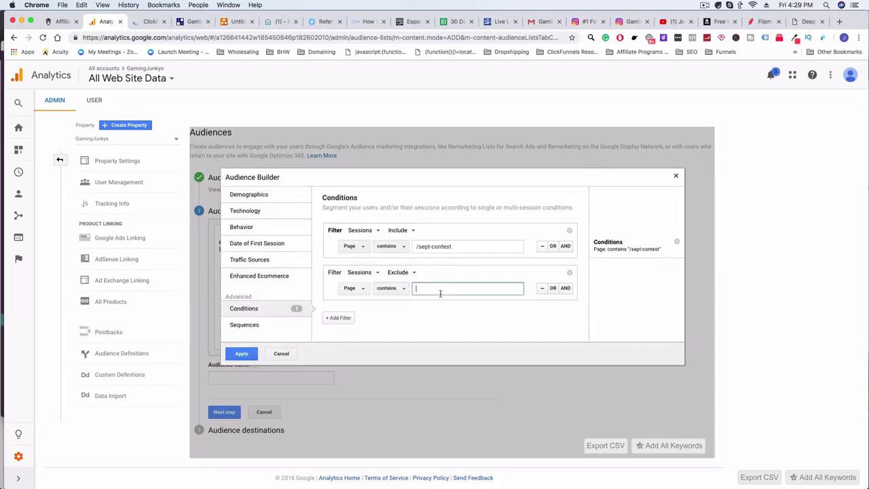
key("super+v")
left_click(414, 287)
type("/")
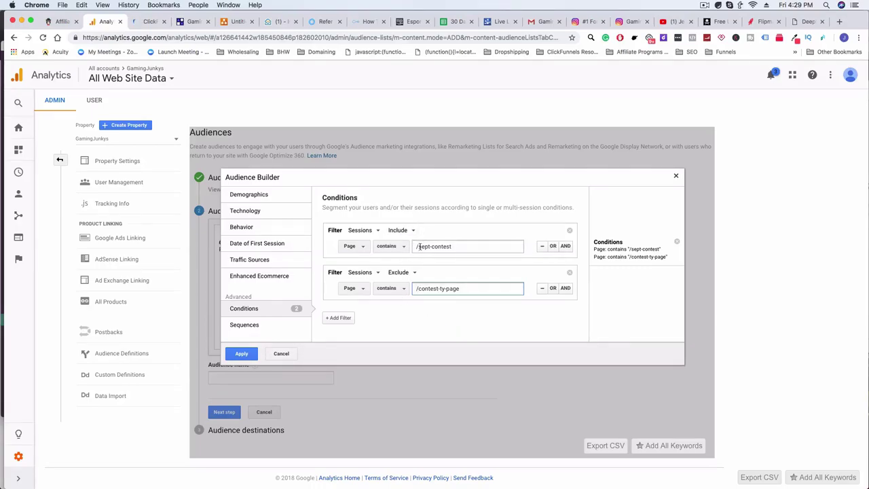
left_click(242, 354)
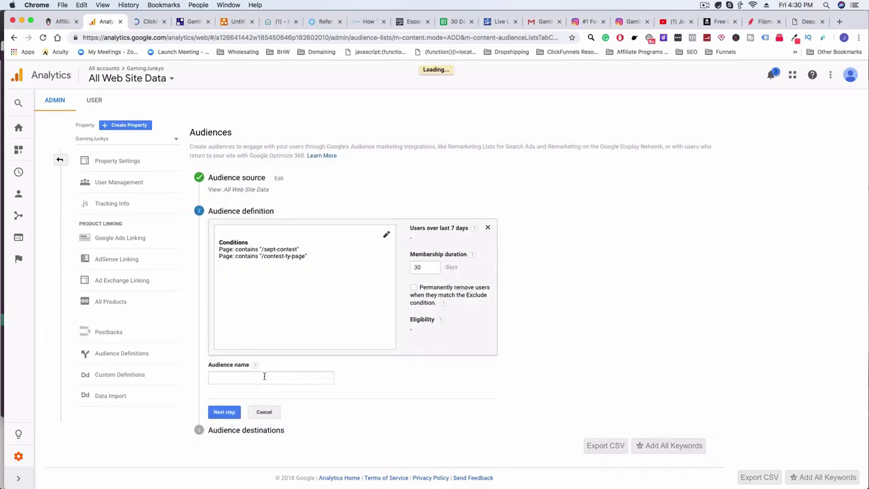
Name the audience "Visited September Contest Entry Page But Did Not Make It To The Thank You Page (30 Days)" and continue to its destinations
left_click(264, 377)
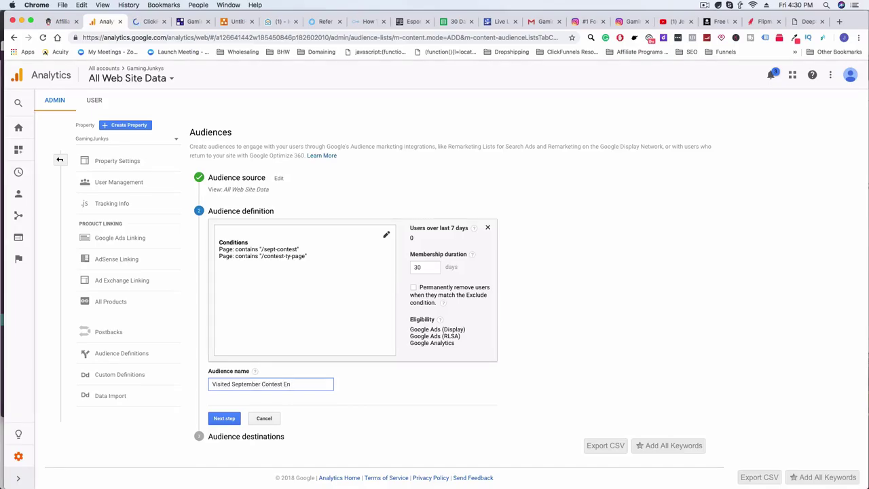
type("Did")
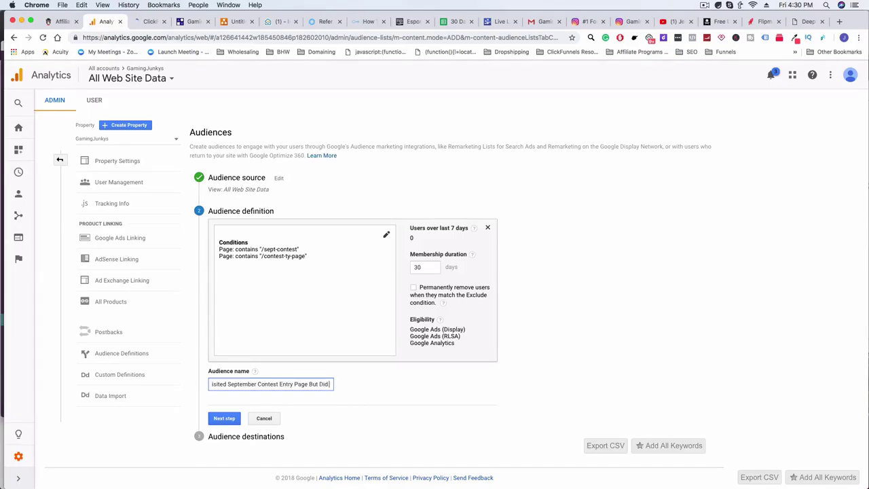
type(" Not Make It To The Thank You")
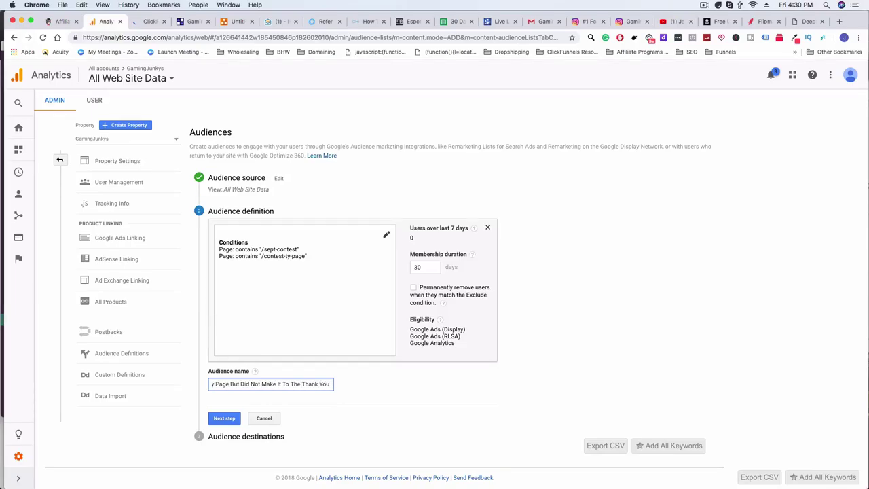
type(" Page")
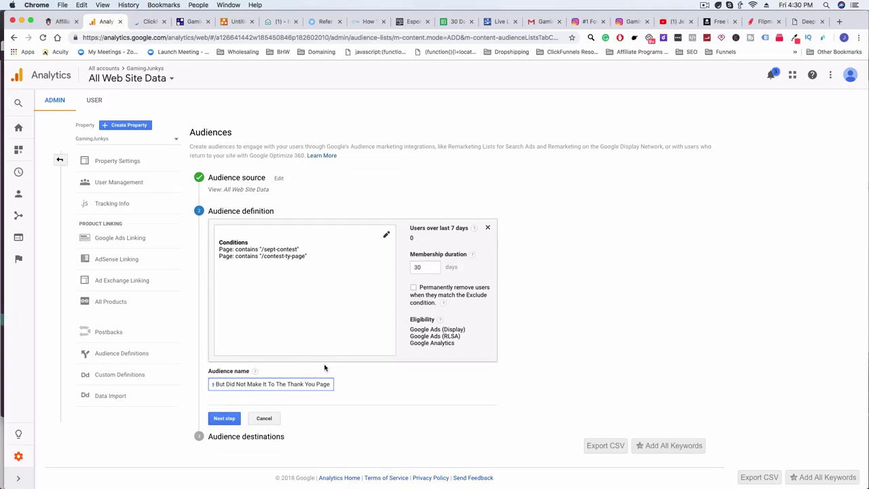
type(" (30 Days)")
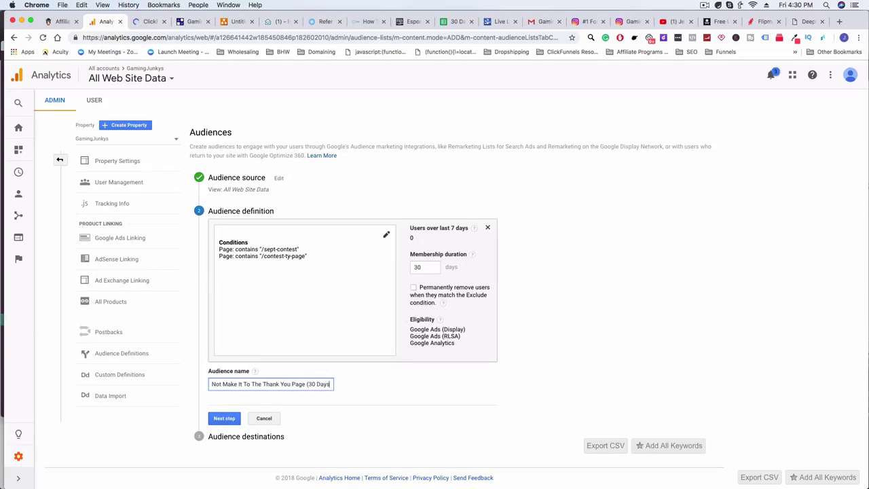
left_click(224, 418)
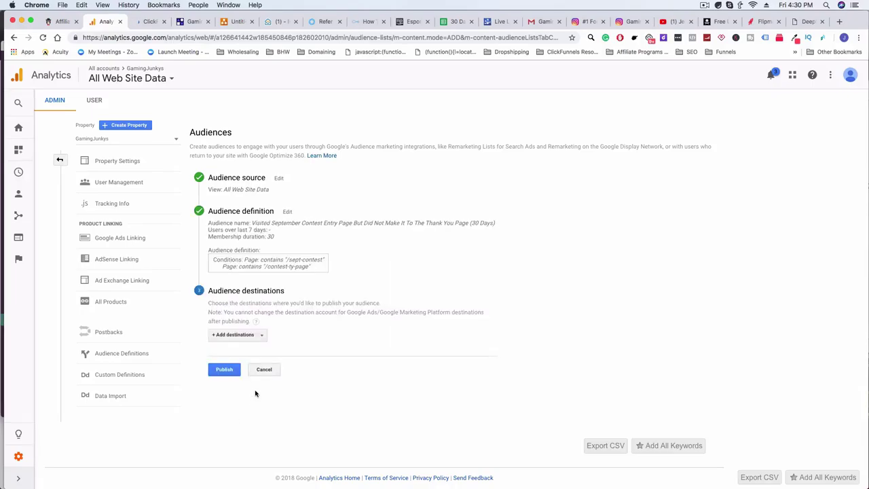
Add the GamingJunkys Analytics property as the audience's destination, publish the audience, and return to the Audiences page
left_click(237, 334)
left_click(241, 422)
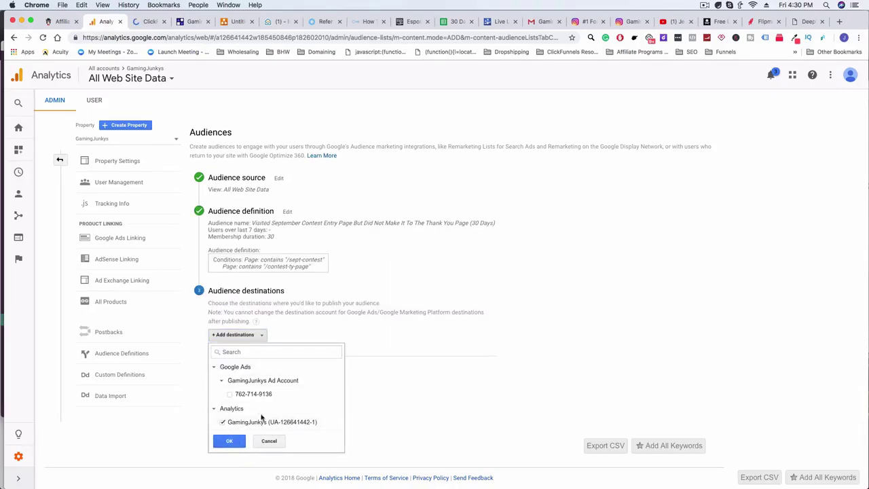
left_click(227, 441)
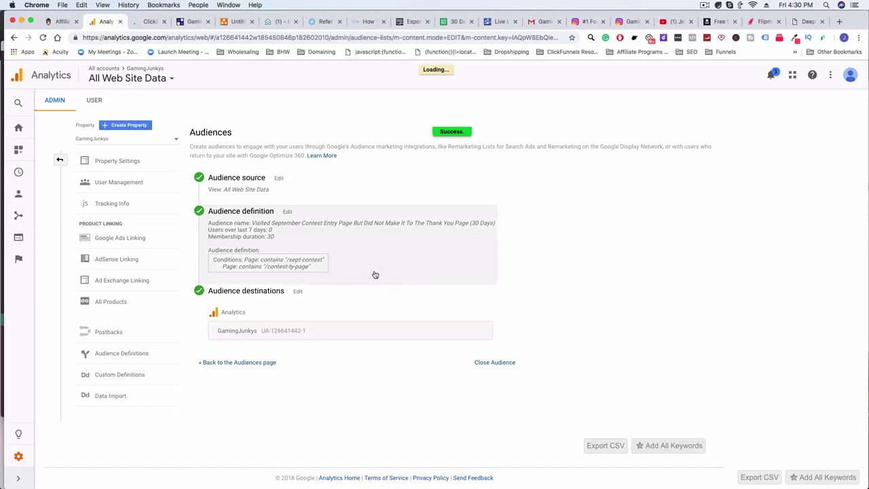
left_click(242, 364)
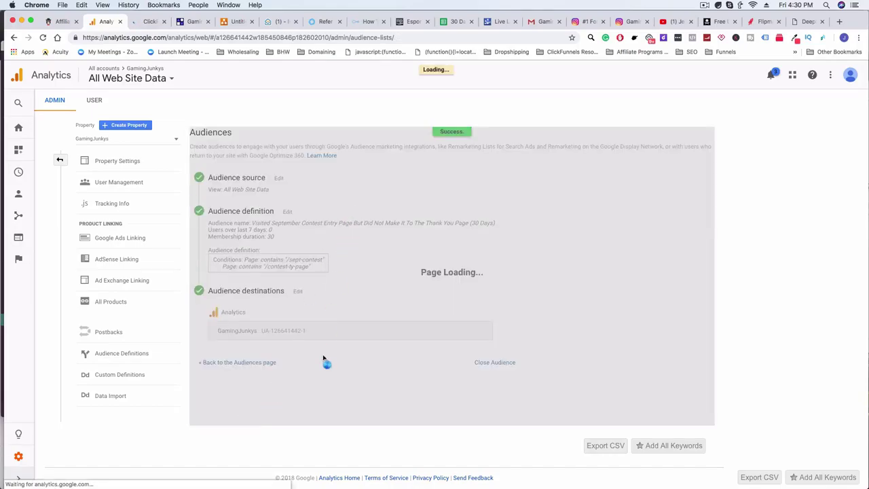